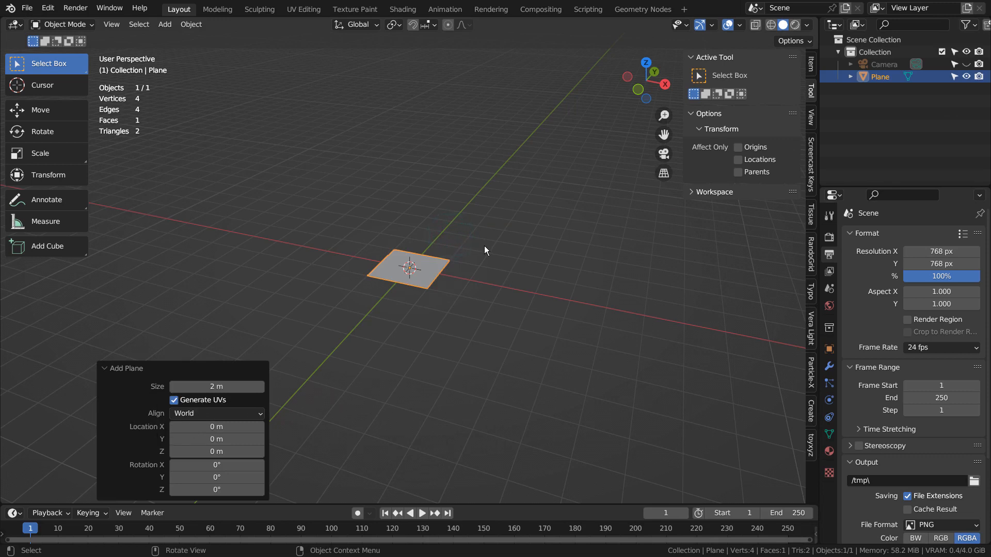
key("s")
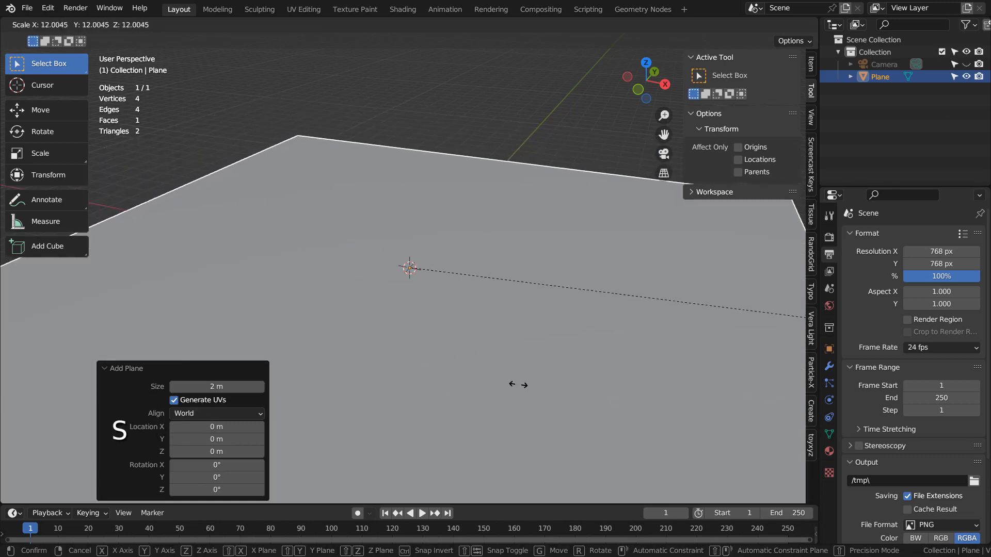
left_click(390, 319)
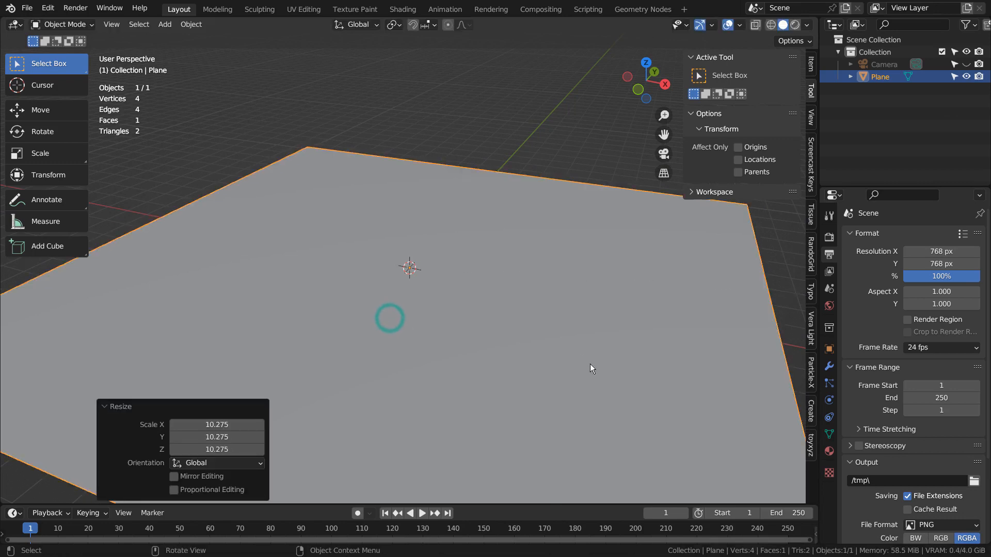
middle_click_drag(590, 365, 639, 355)
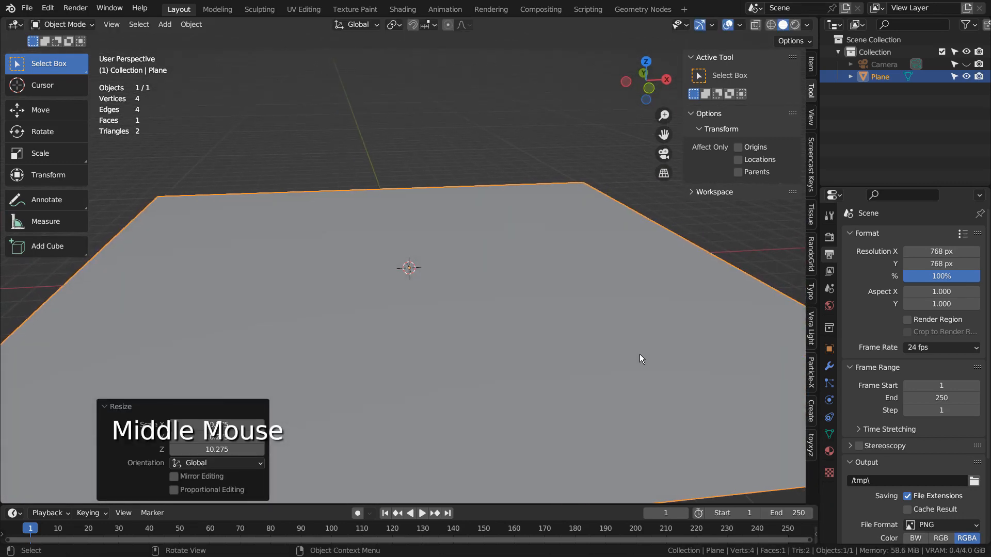
key("KP_1")
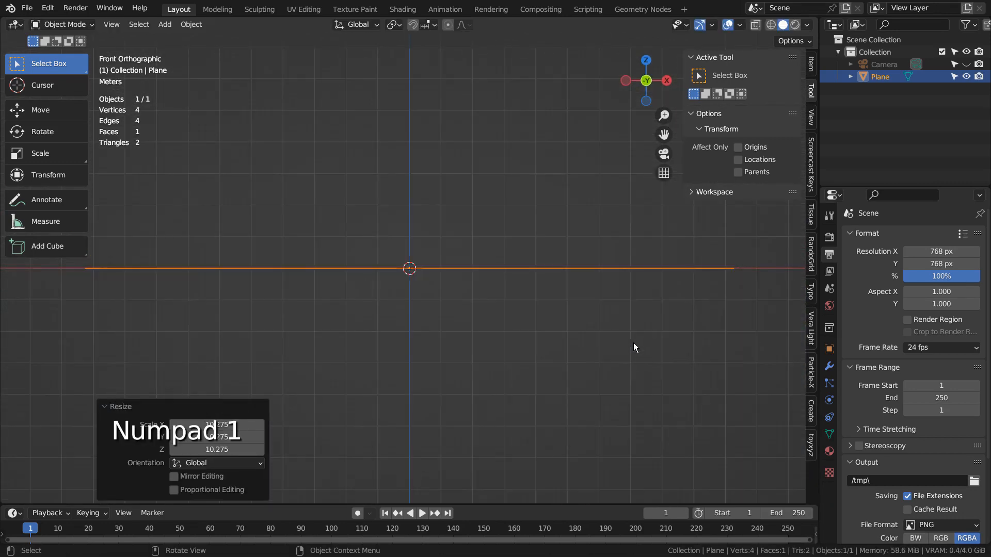
key("s")
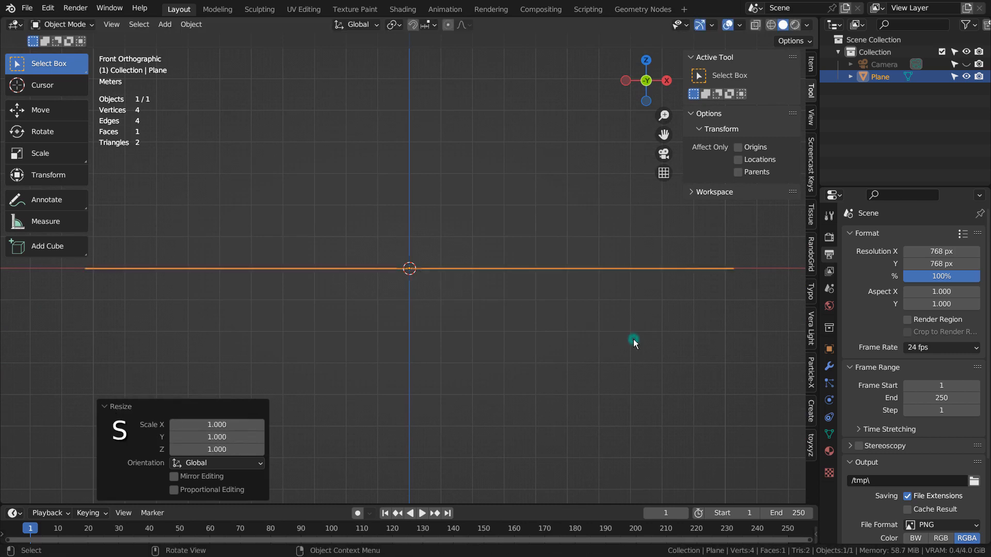
key("ctrl+z")
key("ctrl+z")
Scale the plane uniformly by exactly 10 using snapped increments.
key("s")
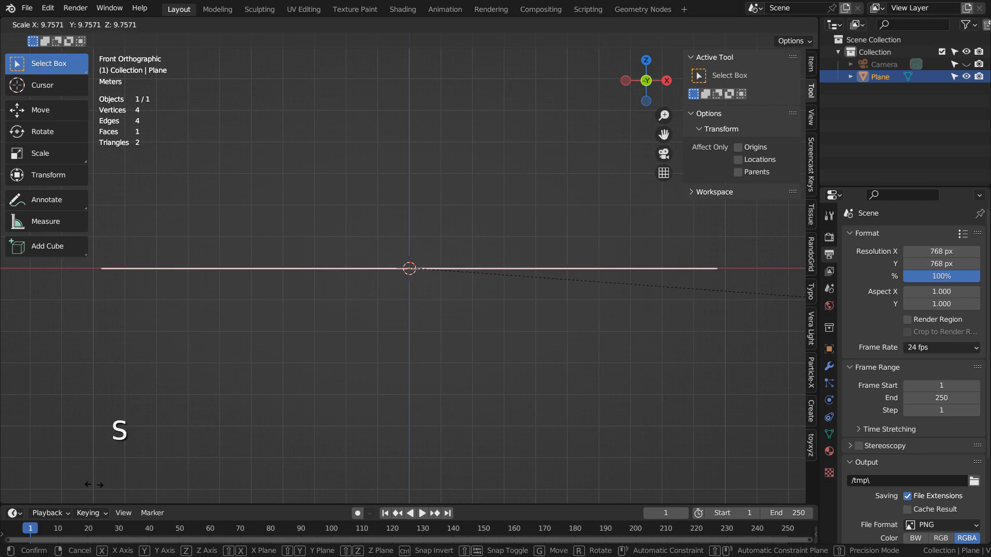
key("ctrl")
left_click(176, 476)
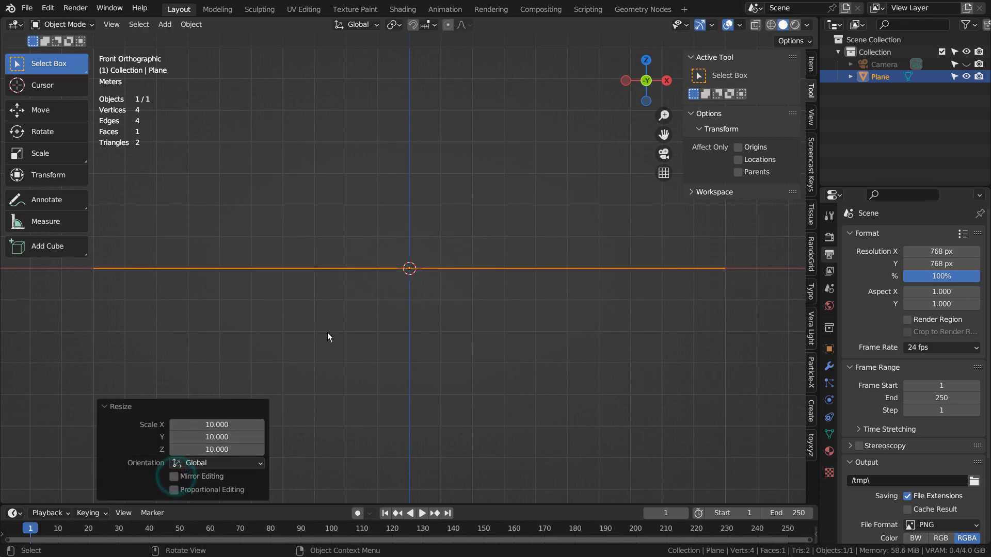
middle_click_drag(463, 279, 581, 409)
scroll(582, 407, "down", 2)
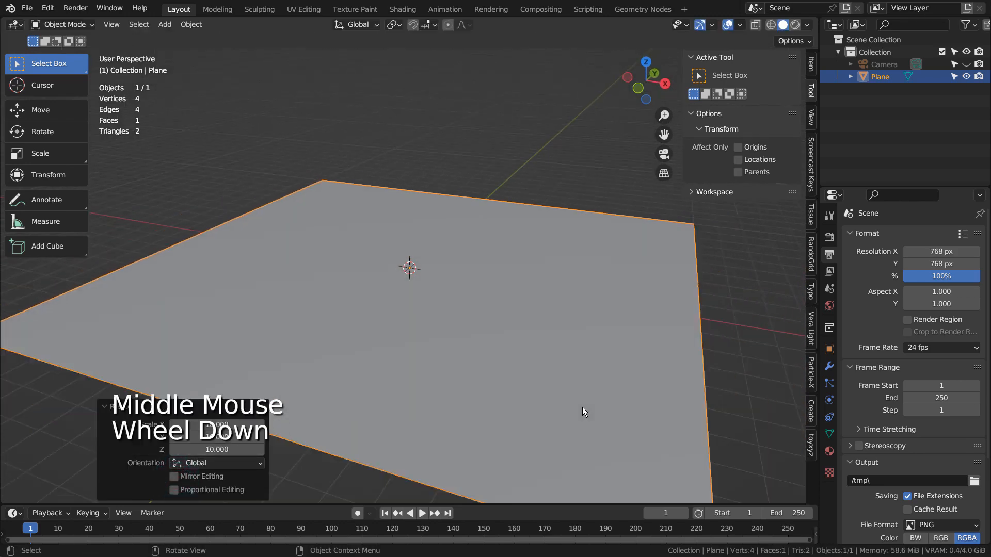
key("KP_0")
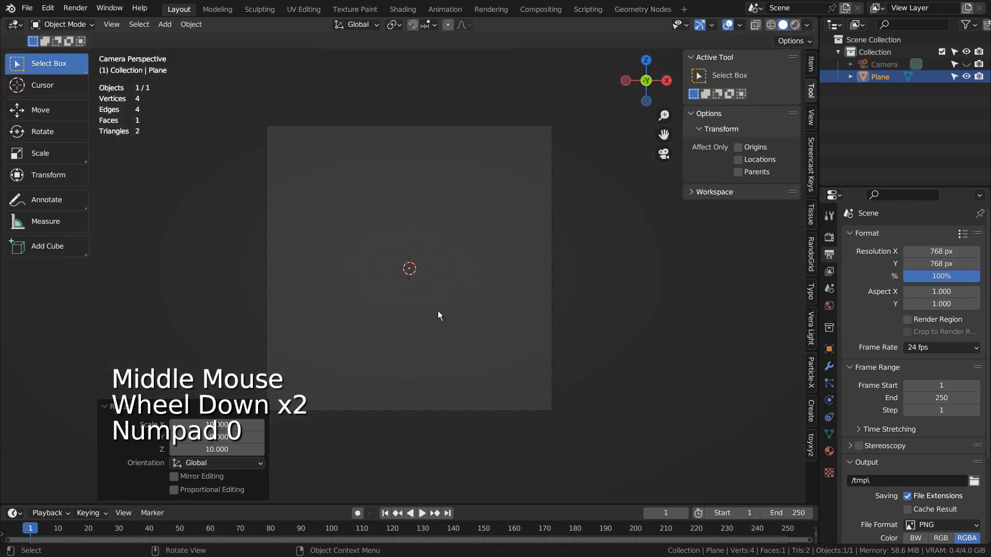
Add a 2 m cube and shift it -9 m along X, snapped to the plane's edge in front view.
middle_click_drag(438, 314, 460, 273)
key("shift+a")
left_click(500, 255)
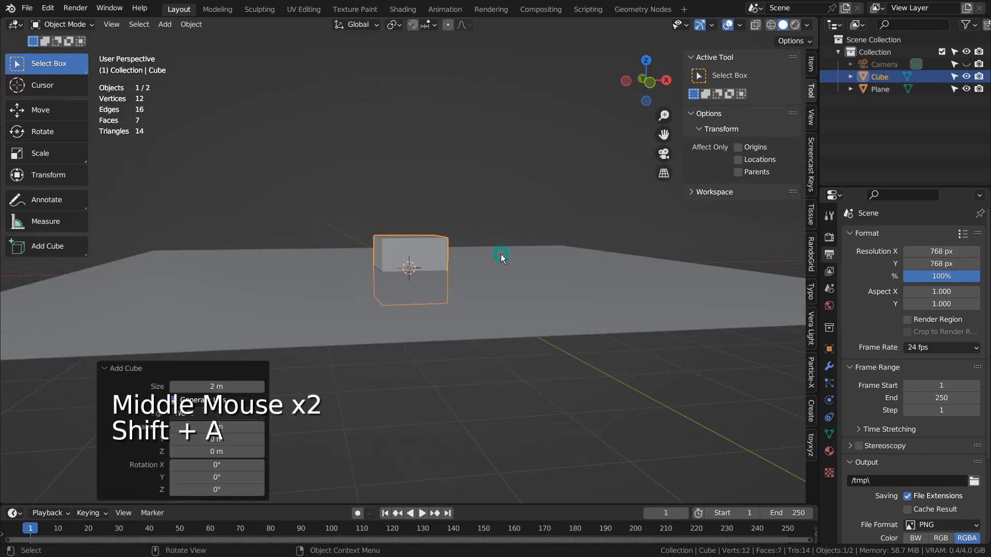
key("KP_1")
key("g")
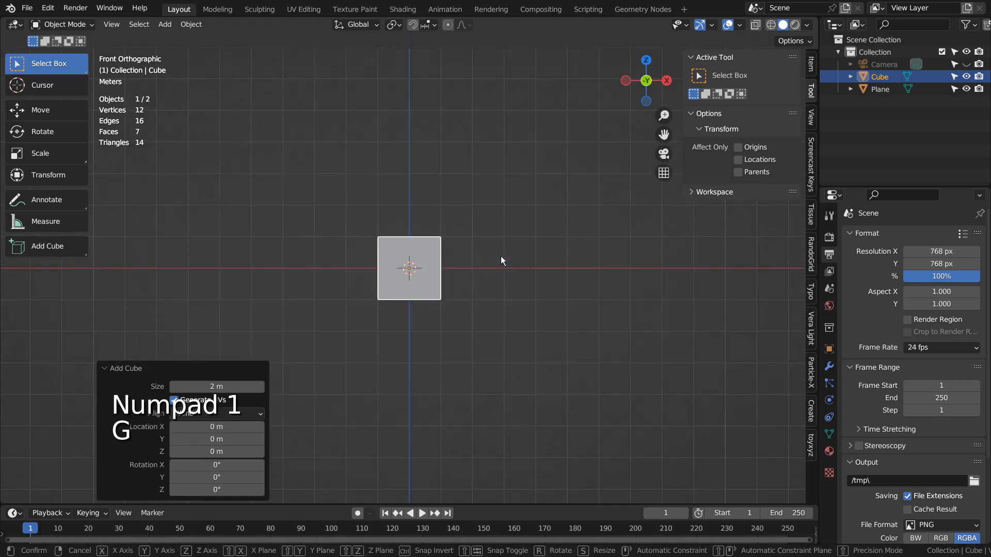
left_click(214, 273)
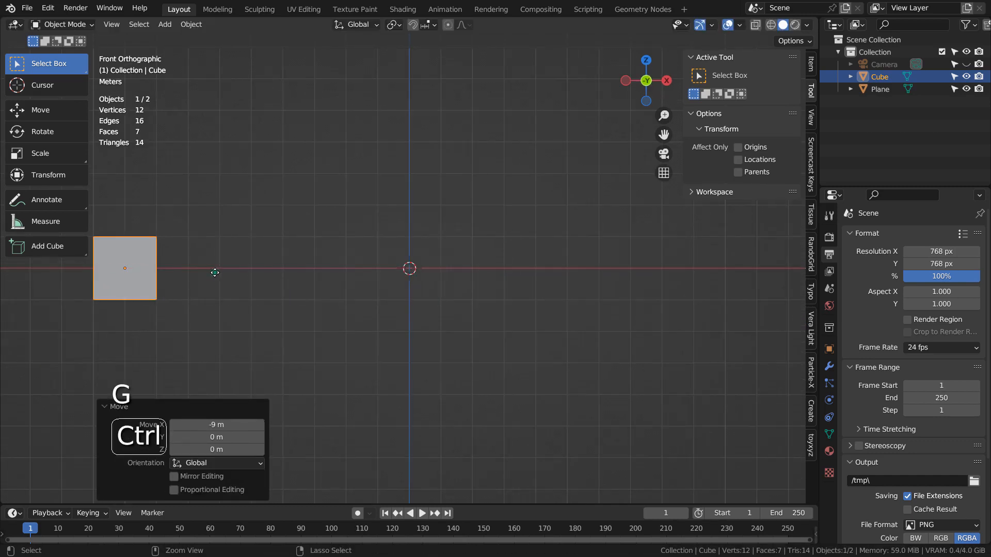
Stretch the cube by 10 along Y in top view, spanning the full depth of the plane.
middle_click_drag(496, 270, 528, 308)
key("KP_0")
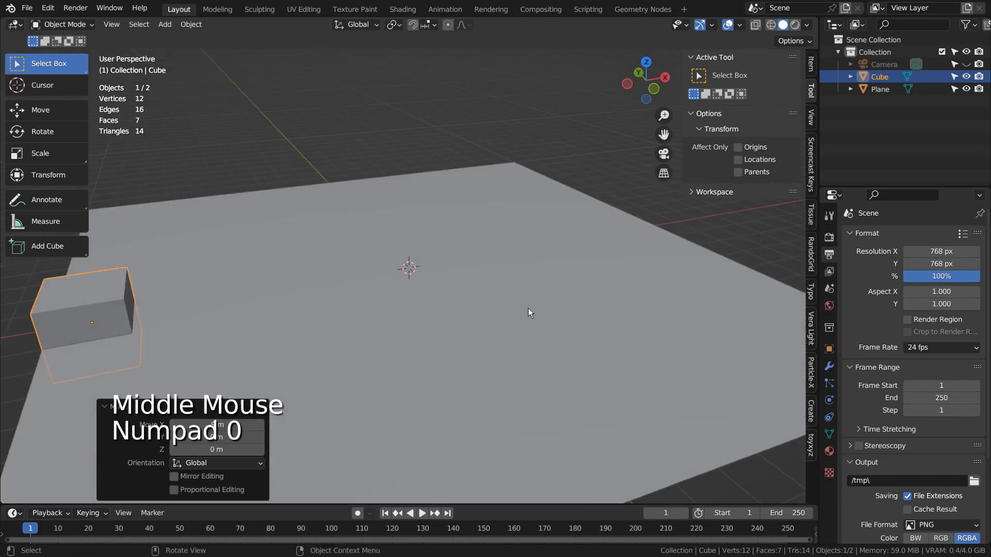
key("KP_7")
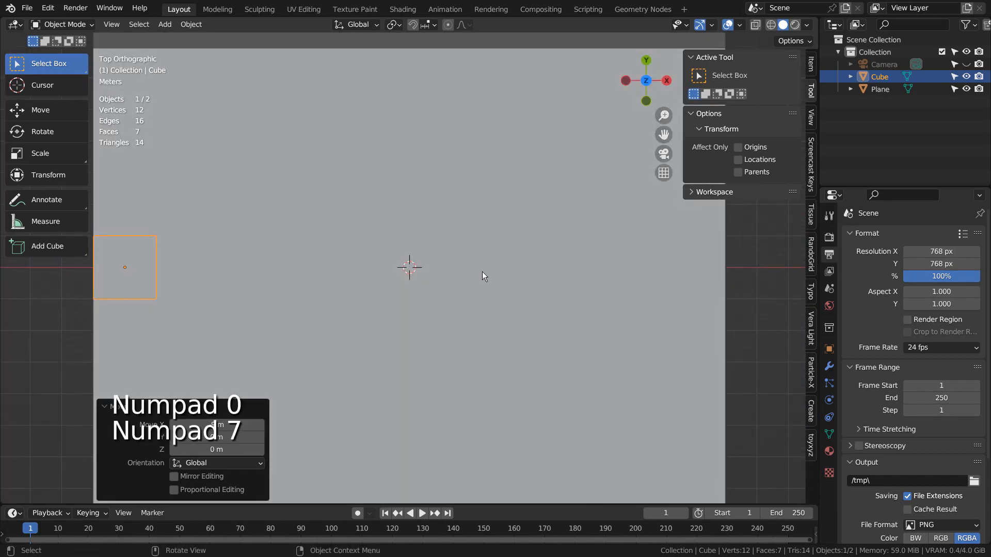
scroll(482, 272, "down", 2)
key("s")
key("y")
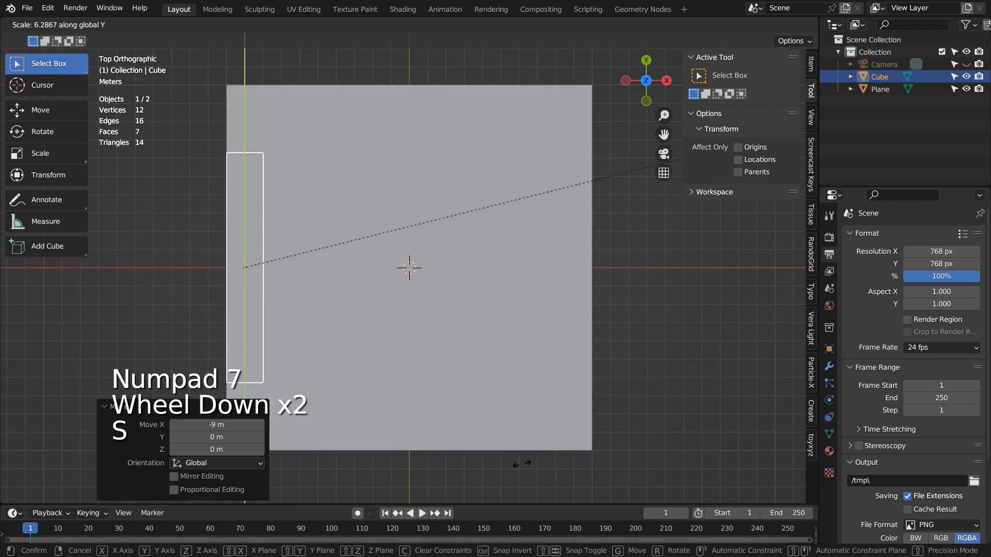
left_click(328, 227, "ctrl")
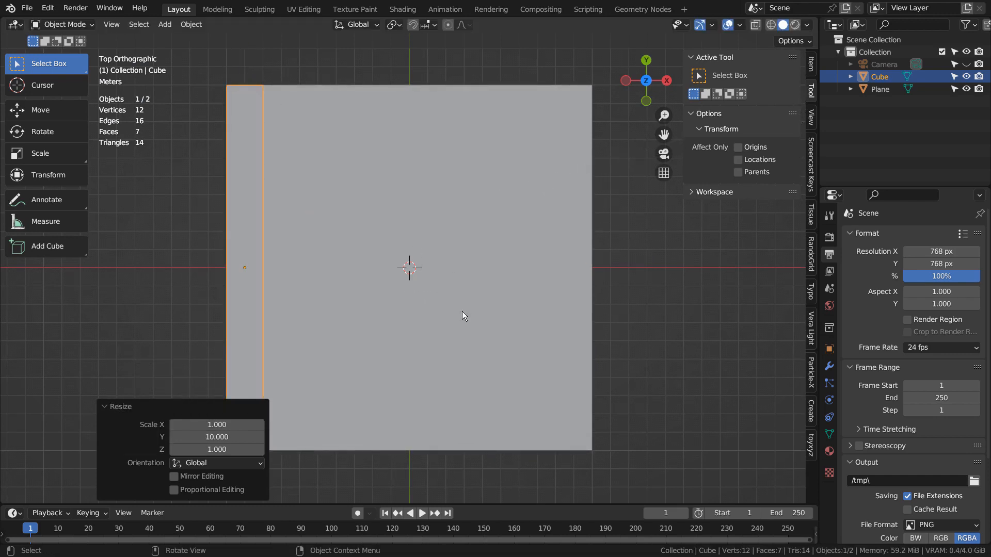
Give the stretched cube an Array modifier with a relative X offset factor of 2 and a count of 6.
left_click(830, 368)
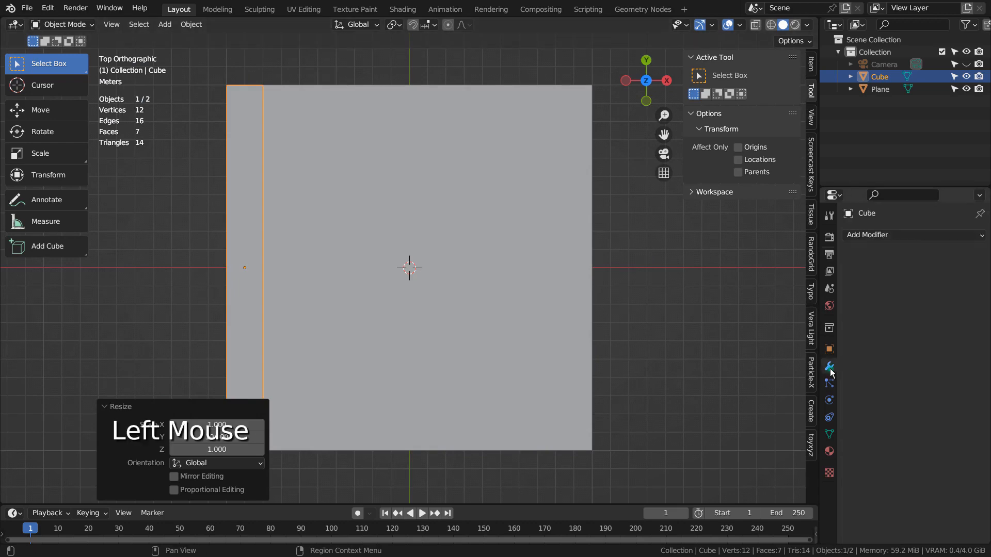
left_click(918, 234)
left_click(722, 269)
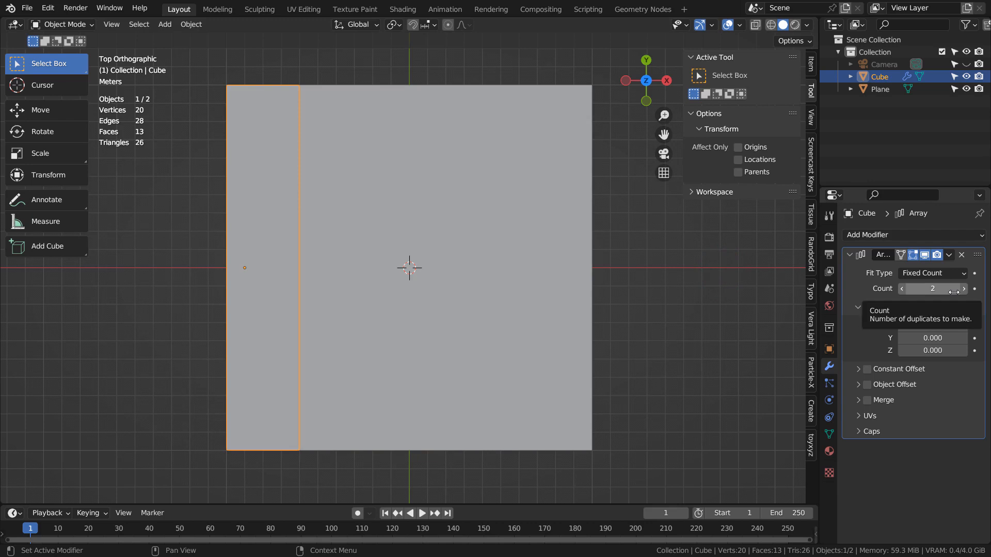
left_click_drag(923, 326, 965, 327)
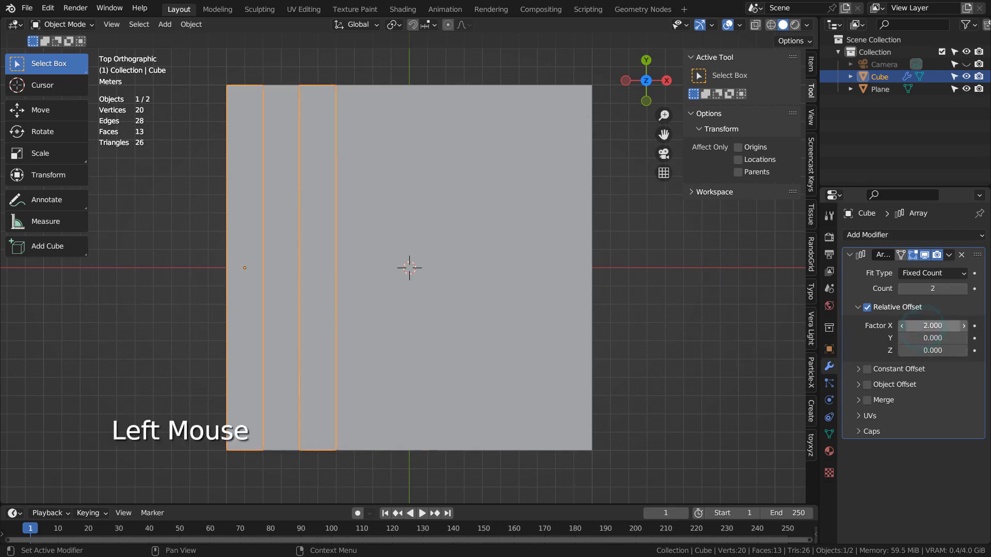
left_click(963, 288)
left_click(964, 289)
left_click(963, 288)
left_click(963, 289)
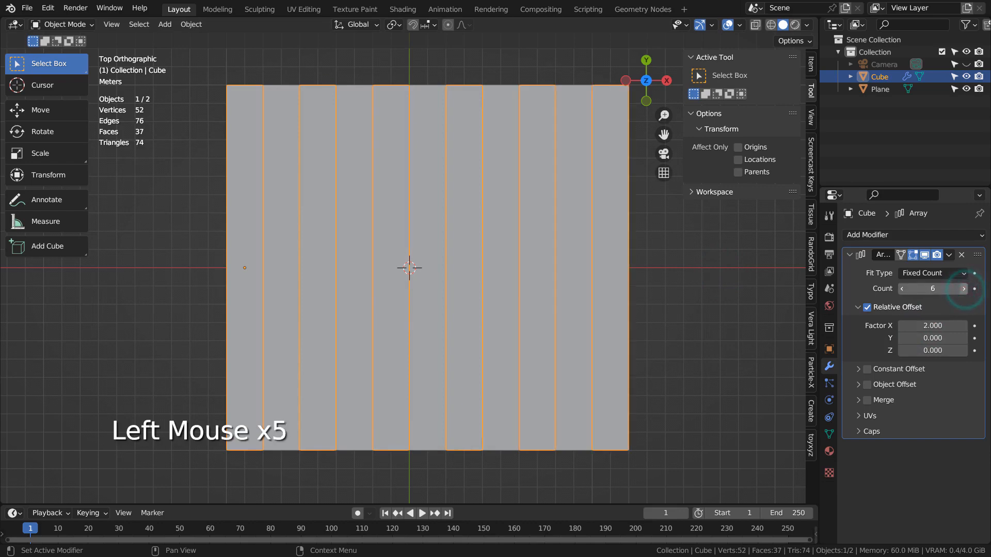
Switch the viewport to rendered shading and view the scene through the camera.
middle_click_drag(617, 332, 572, 255)
left_click(795, 25)
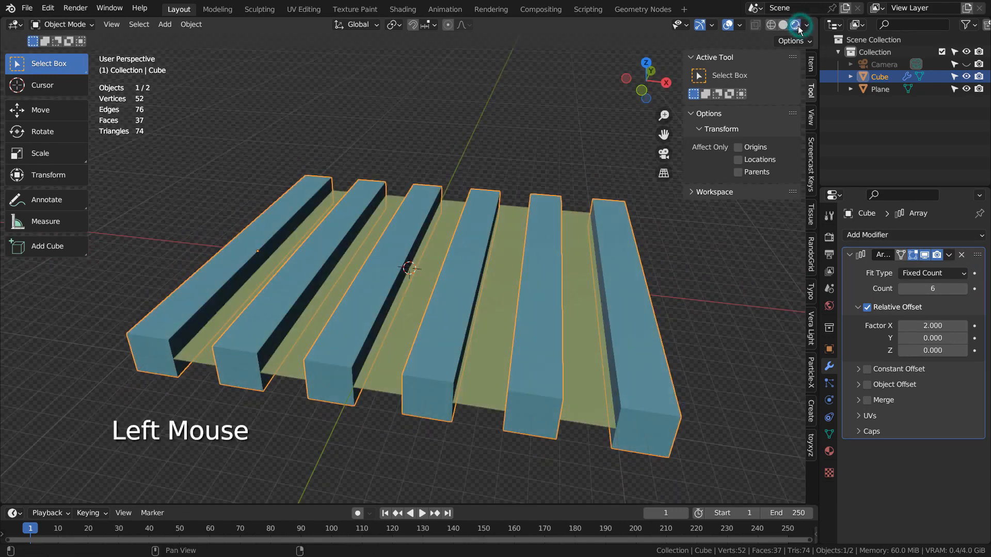
middle_click_drag(626, 285, 580, 317)
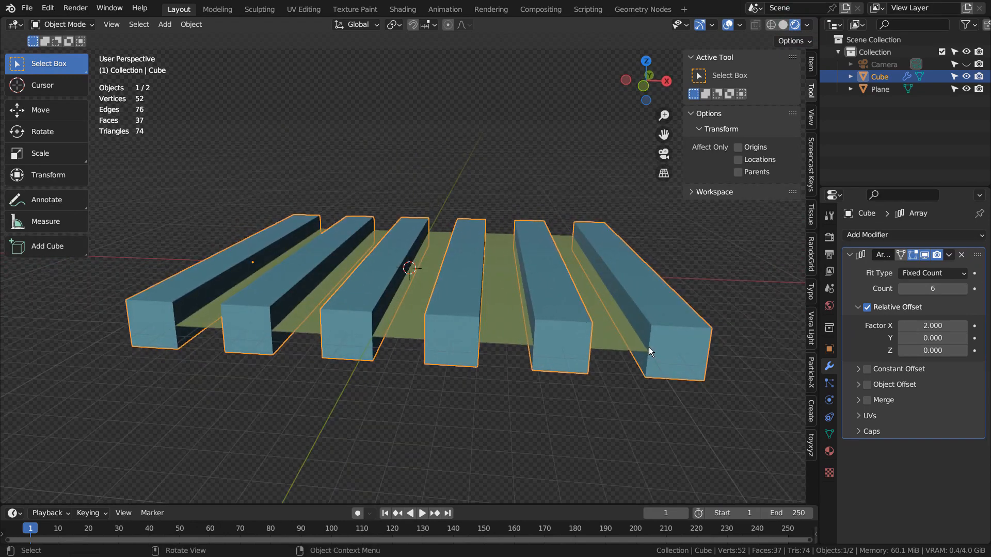
key("KP_0")
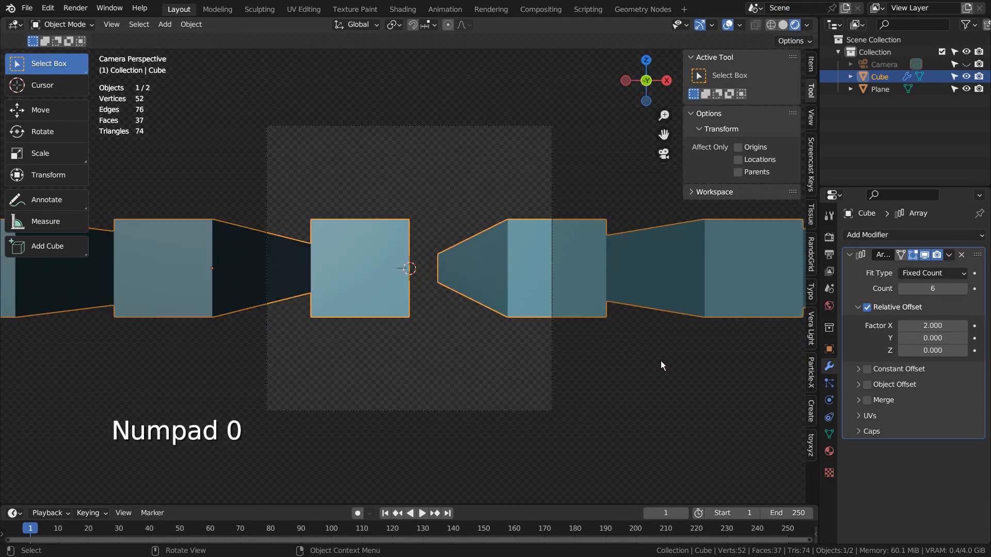
Select the arrayed bars together with the plane and tilt them about -3.7° in right view.
middle_click_drag(661, 365, 573, 423)
scroll(589, 404, "down", 2)
left_click_drag(356, 126, 542, 308)
key("KP_0")
key("KP_3")
key("KP_3")
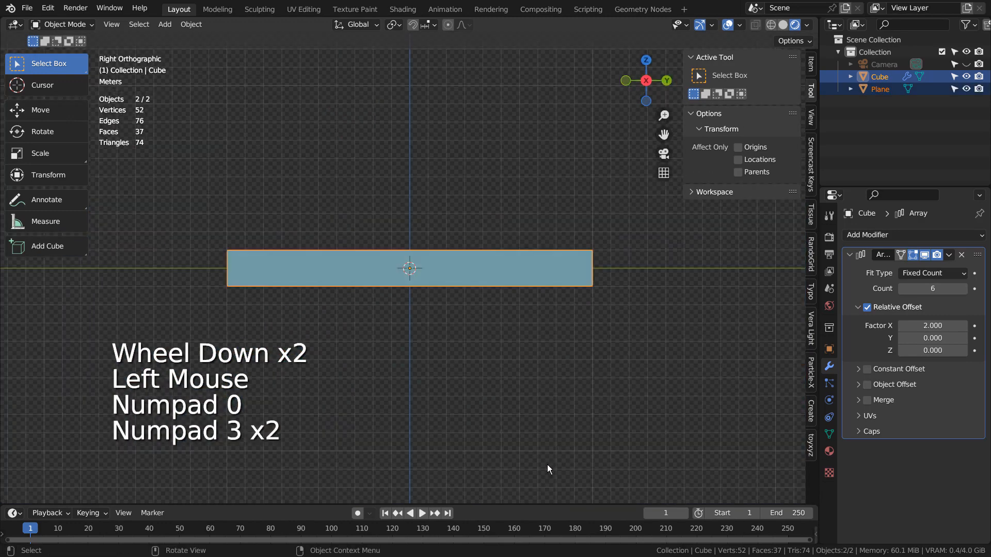
key("r")
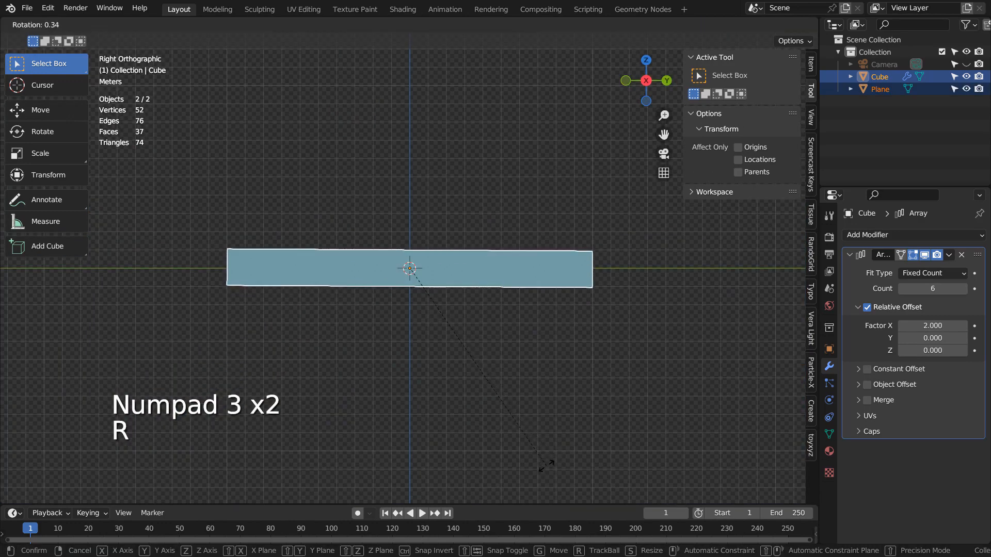
left_click(556, 450)
Lower the bars and plane about 3.03 m along Z in camera view.
key("KP_0")
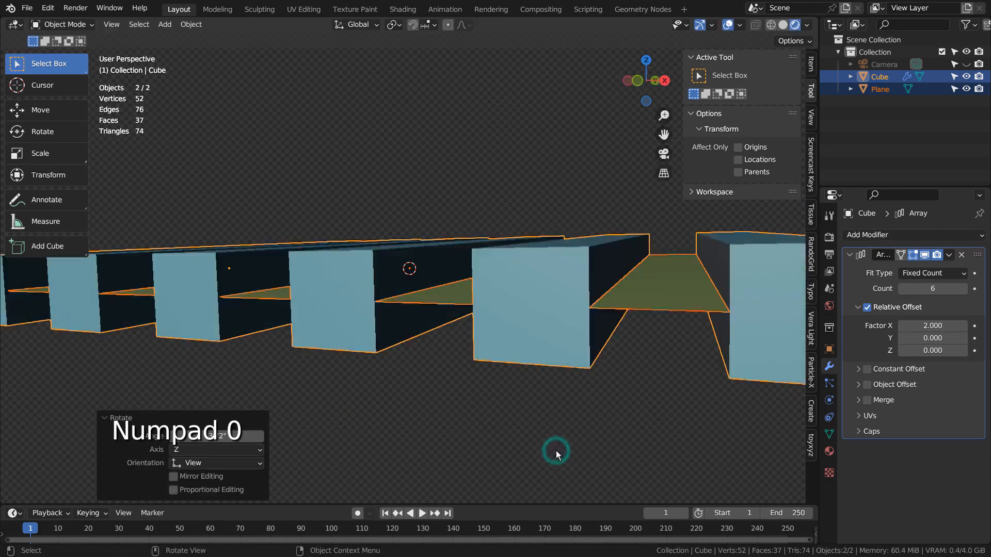
key("g")
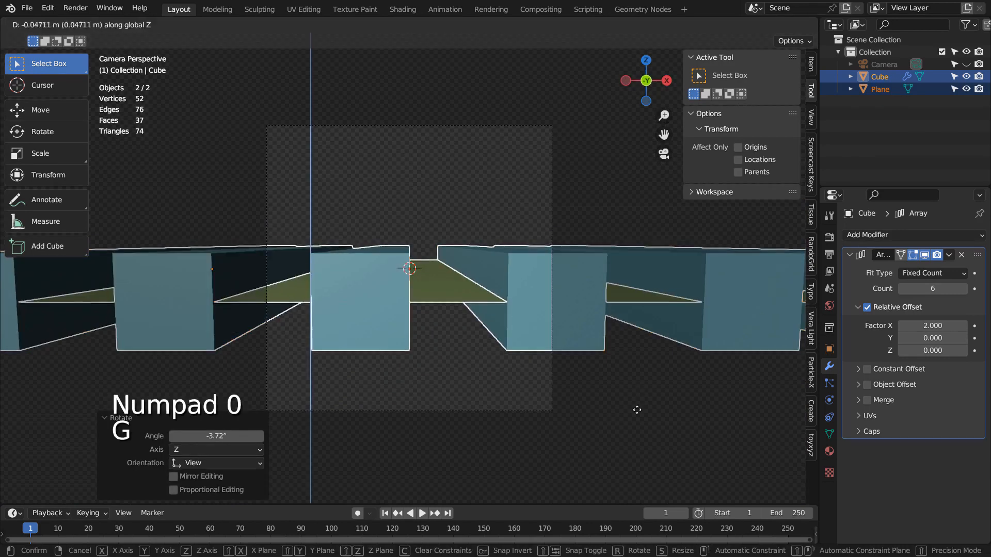
left_click(634, 456)
Scale the bars and plane uniformly by about -0.285, and move them about 5.98 m along X to centre them in the camera frame.
key("s")
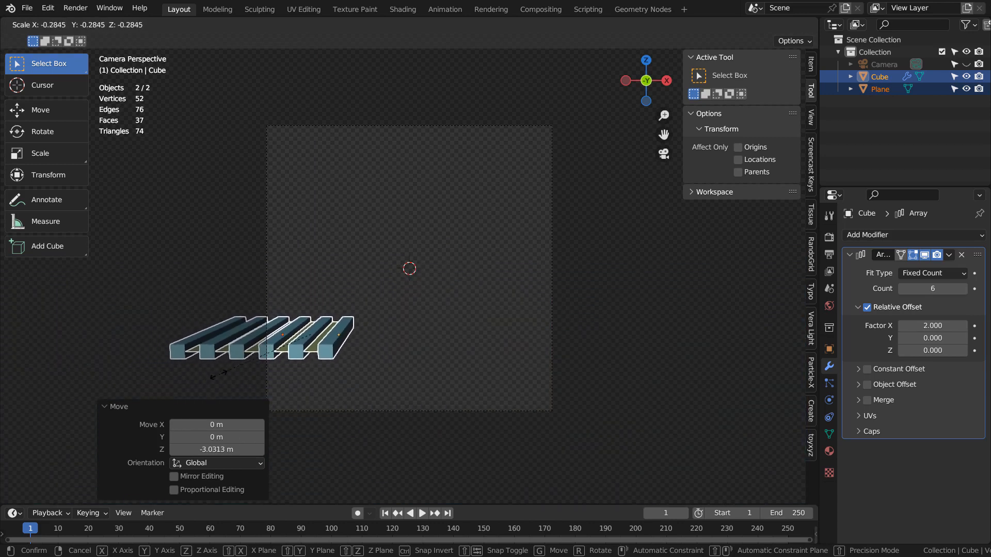
left_click(226, 377)
key("g")
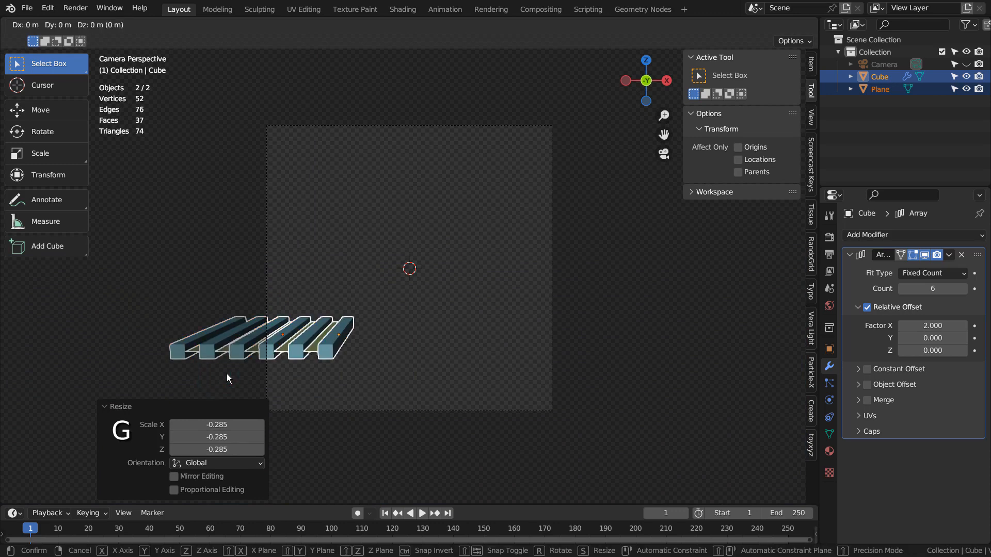
key("x")
left_click(358, 377)
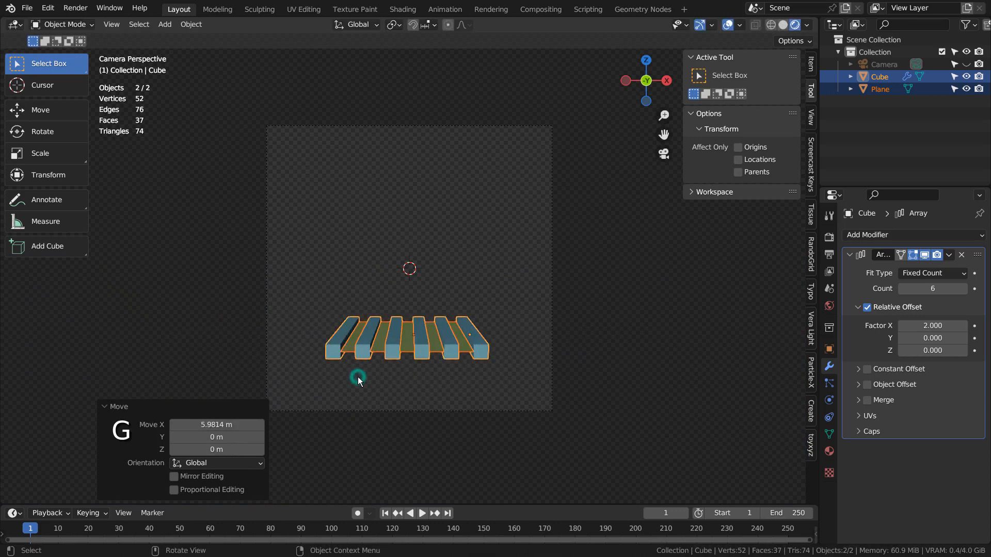
Lower the bars and plane about 2.97 m along Z, down to the bottom of the camera frame.
key("g")
key("z")
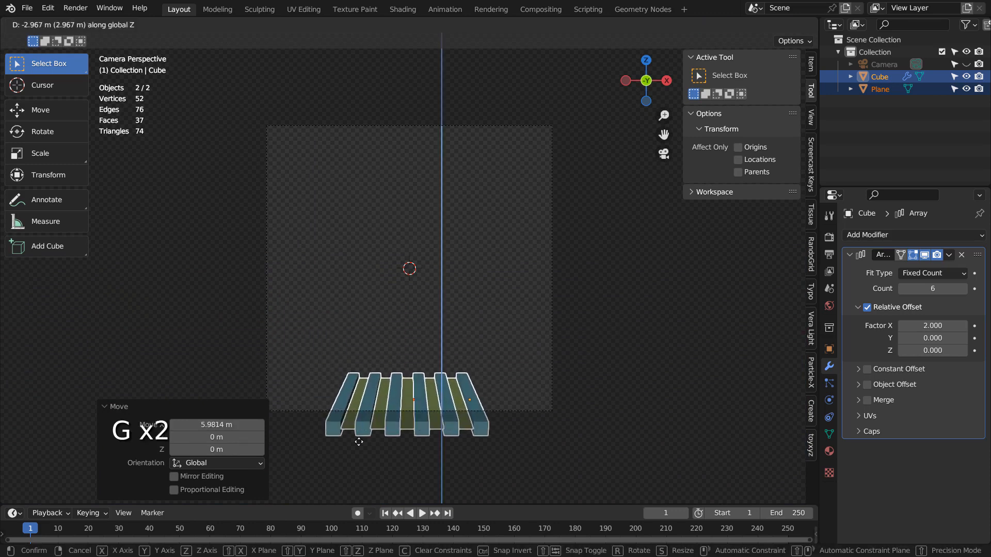
left_click(359, 442)
Enlarge the bars and plane uniformly by about 5.33 and check their framing through the camera.
key("s")
key("ctrl+z")
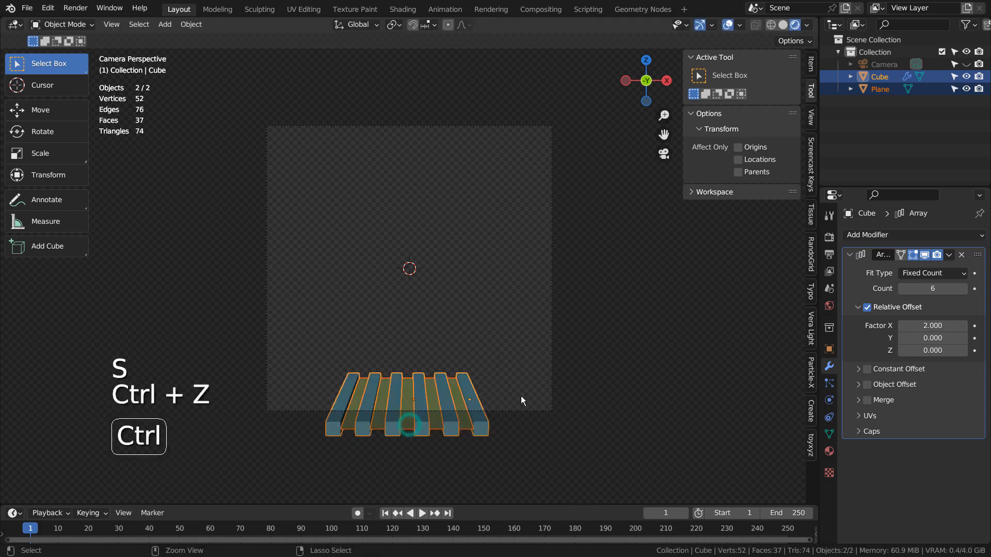
middle_click_drag(521, 395, 518, 423)
scroll(518, 423, "down", 3)
key("s")
left_click(234, 348)
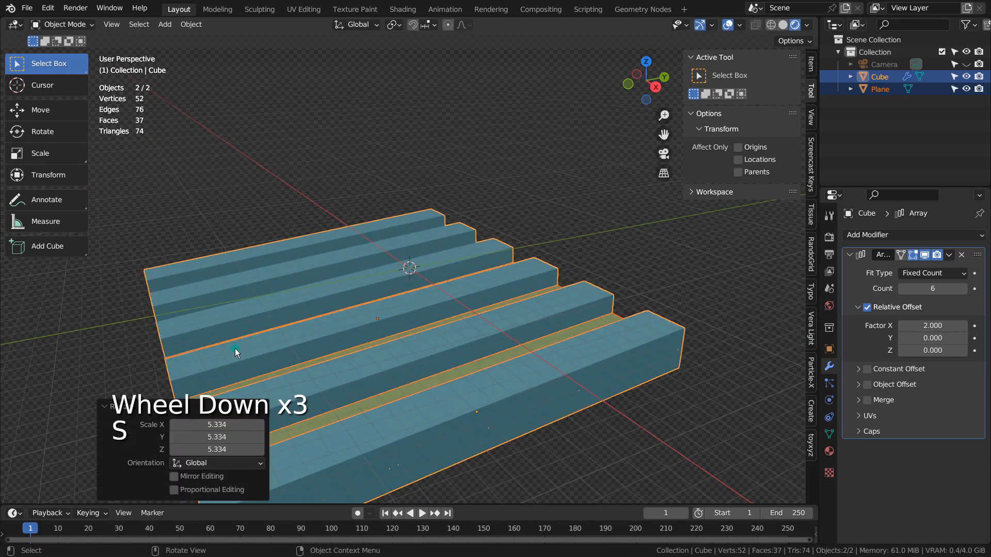
key("KP_0")
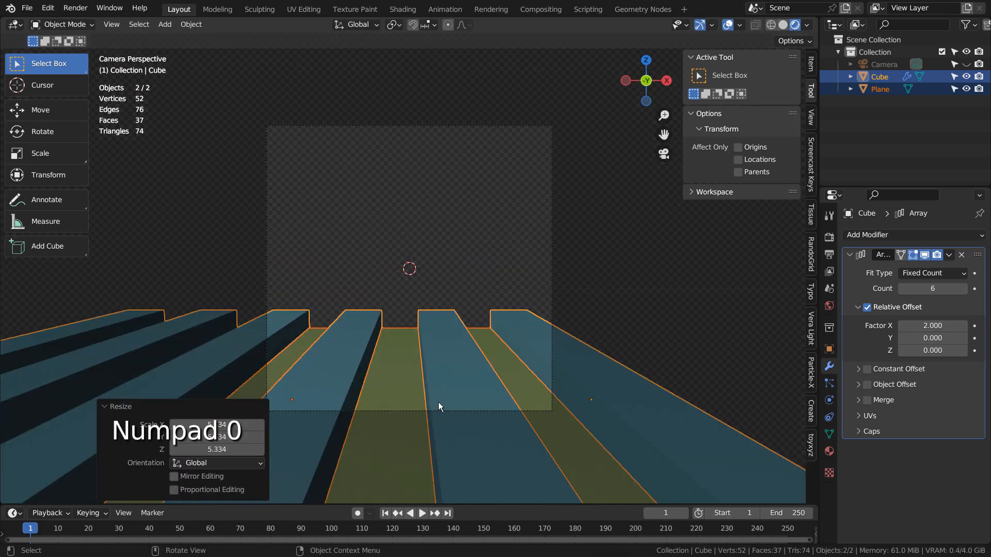
scroll(510, 409, "down", 5)
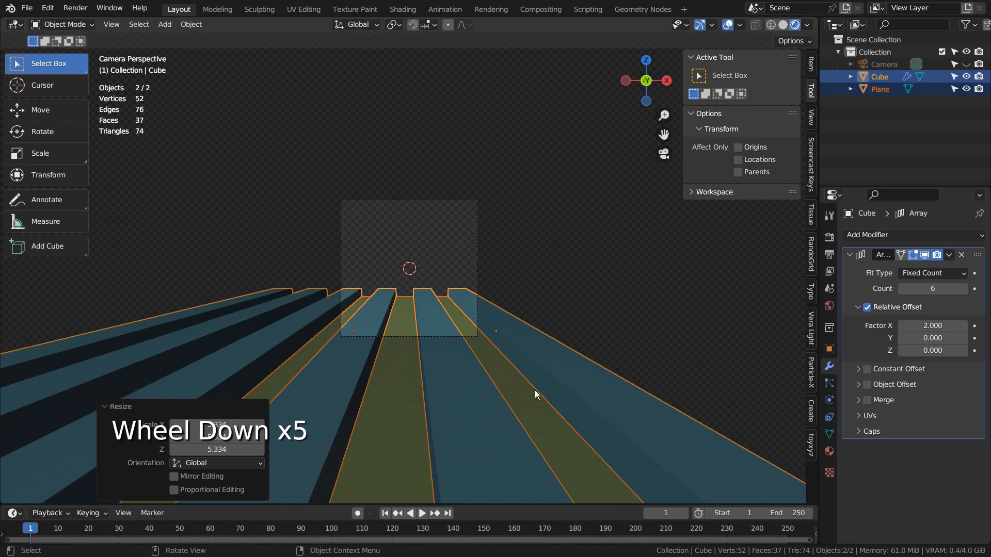
In side view, rotate the bars and plane by about -10.5° and move them about 6.4 m along Y and 5.35 m along Z.
key("KP_3")
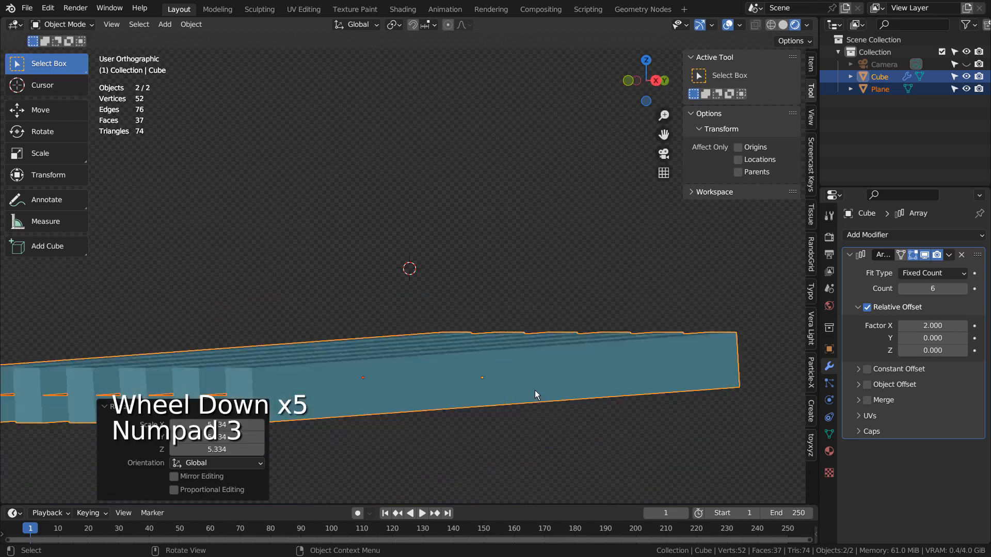
key("r")
left_click(550, 368)
key("g")
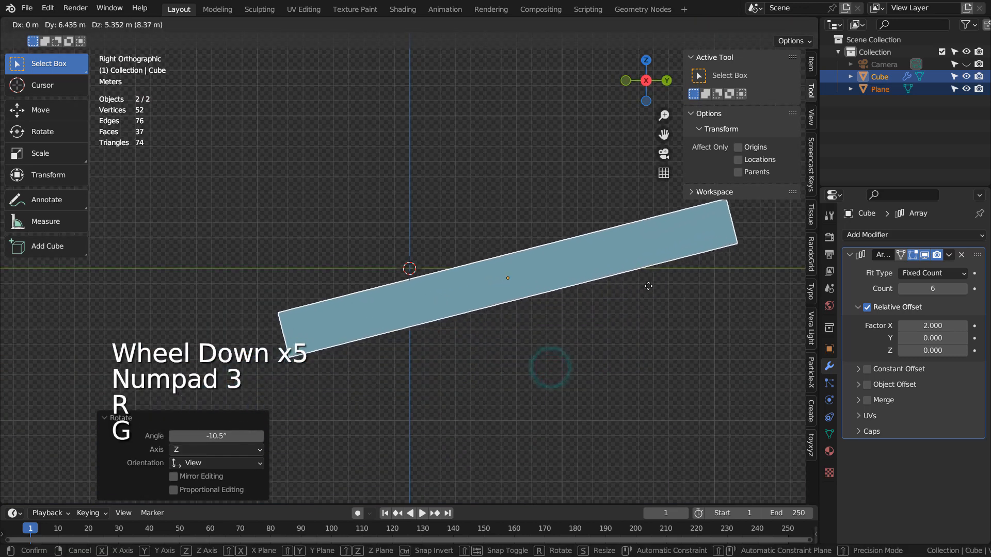
left_click(647, 286)
key("KP_0")
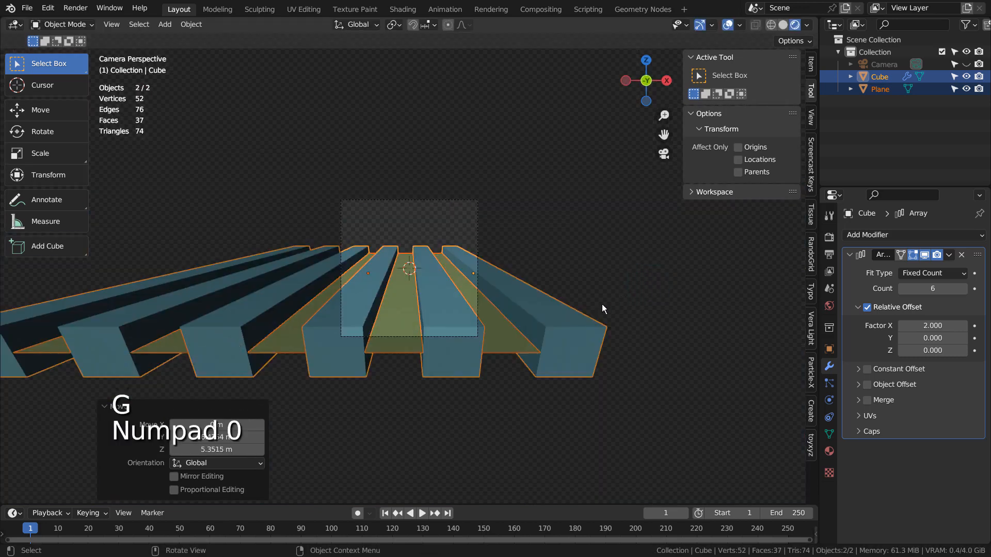
Enlarge the bars and plane uniformly by about 1.58 and move them about 2.34 m along X and 1.34 m along Z.
key("s")
left_click(623, 304)
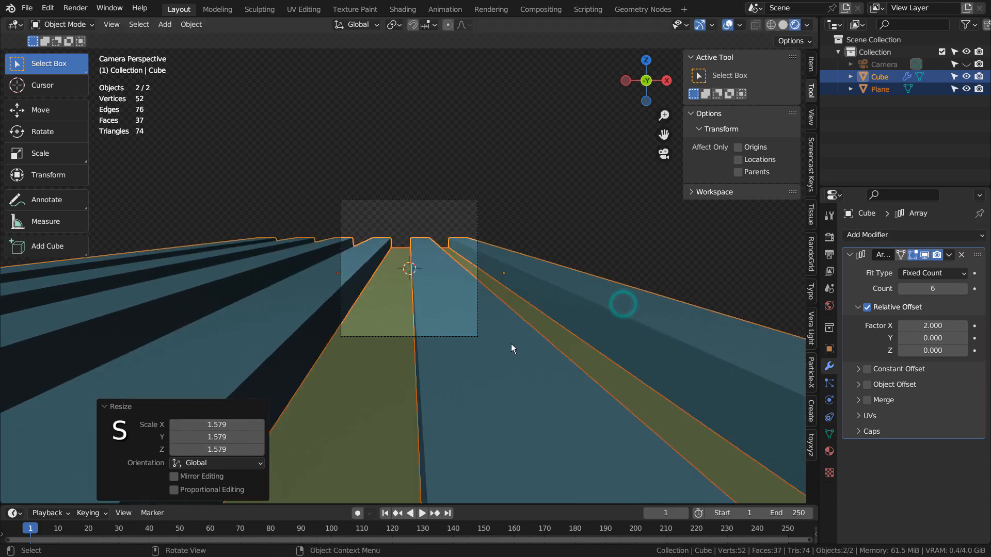
key("g")
key("g")
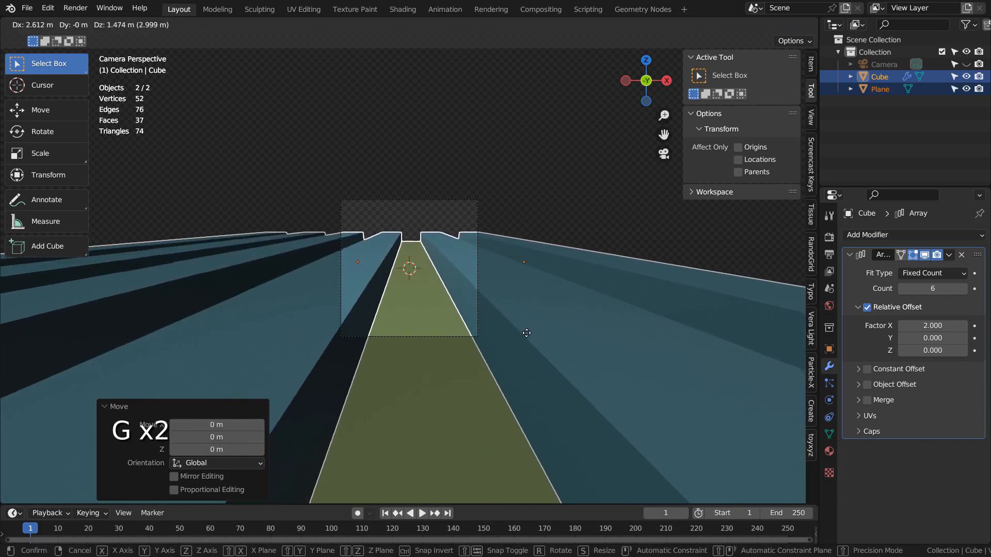
left_click(525, 333)
Scale the bars and plane uniformly by about 0.822 and shift them about -0.87 m along X.
key("s")
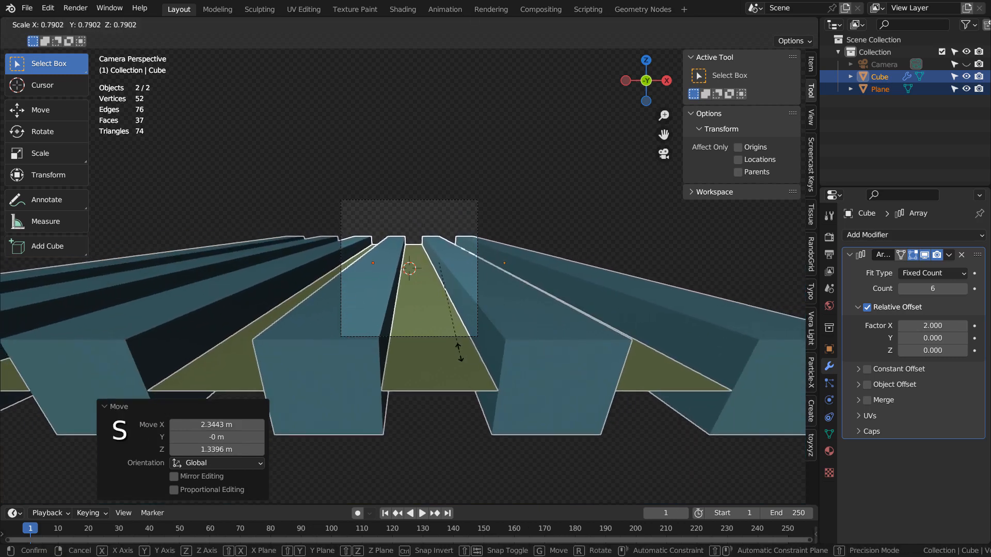
left_click(486, 346)
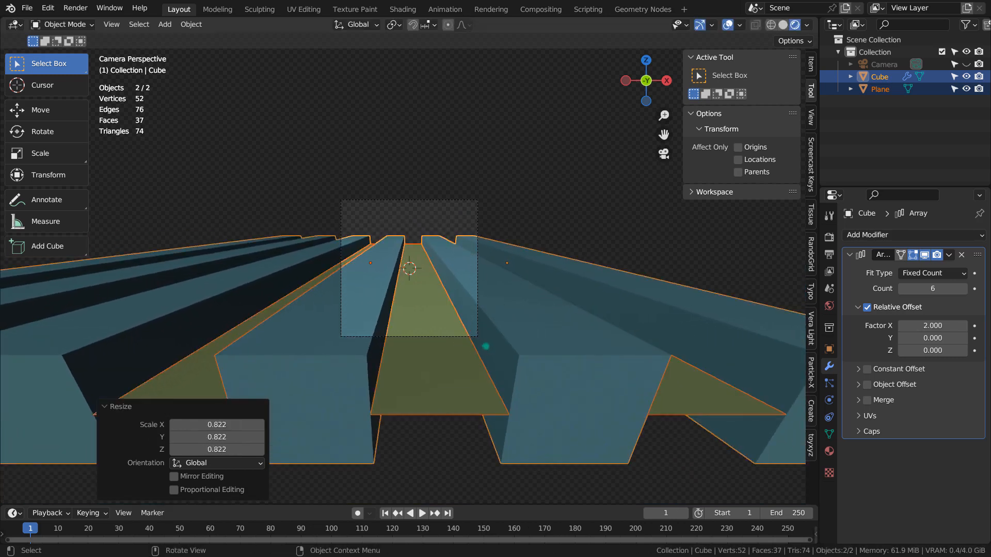
key("g")
key("x")
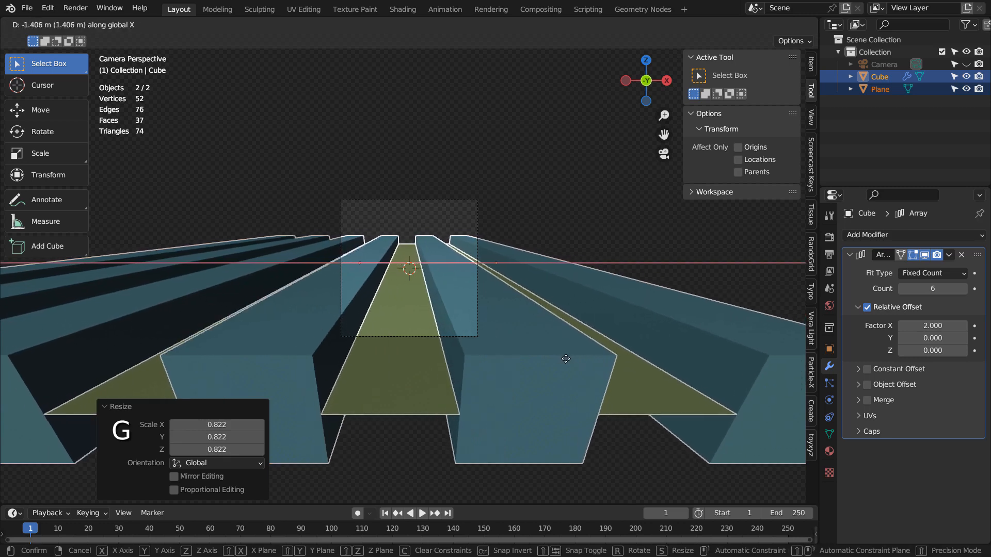
left_click(569, 360)
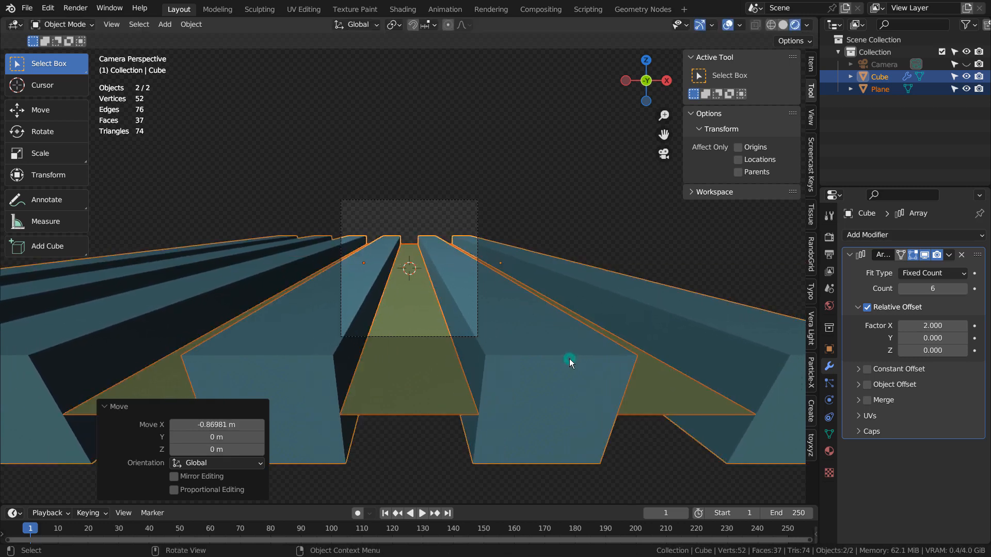
left_click(609, 231)
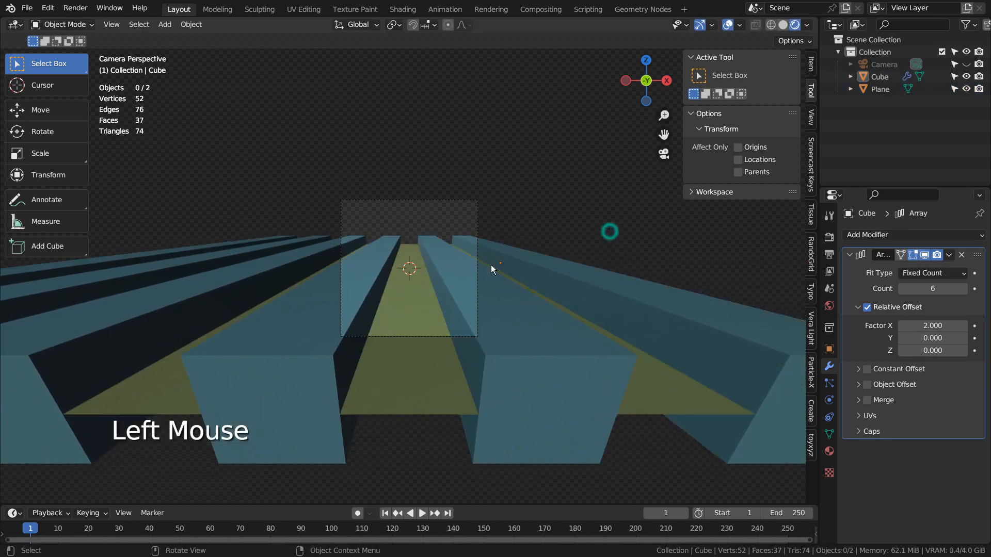
Lower only the bars about 1.94 m along Z to bring their tops down to the plane, and check through the camera.
left_click(442, 285)
key("g")
key("z")
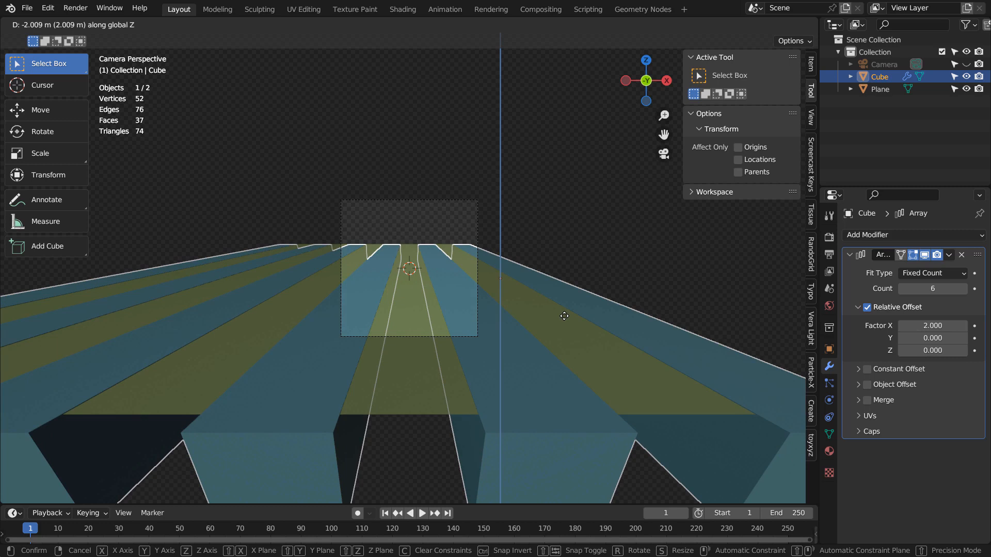
left_click(564, 316)
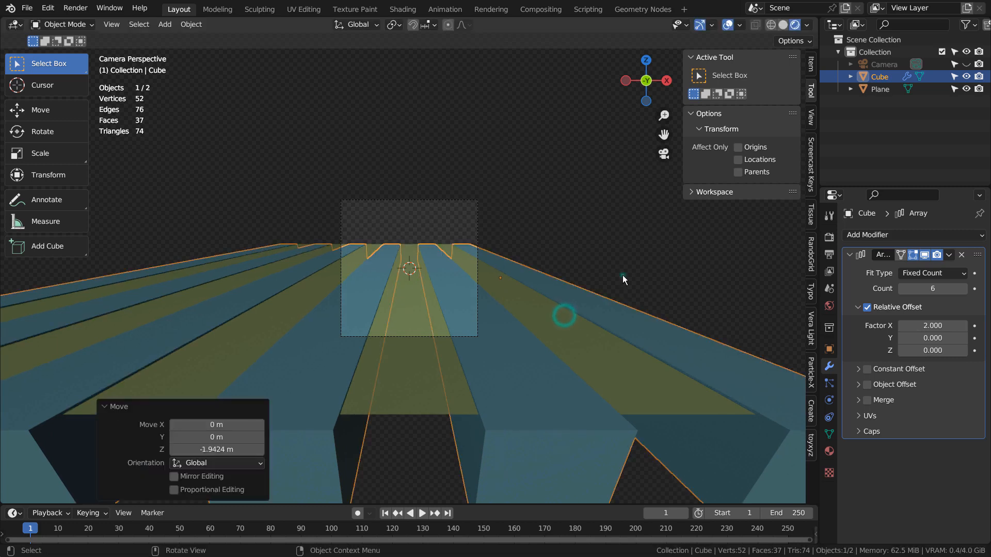
left_click(622, 275)
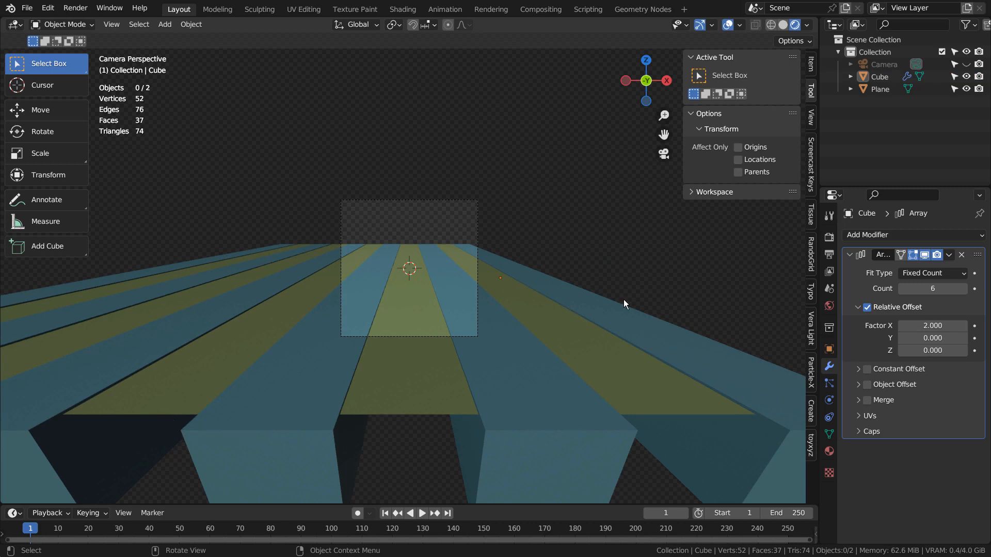
middle_click_drag(623, 299, 655, 283)
key("KP_0")
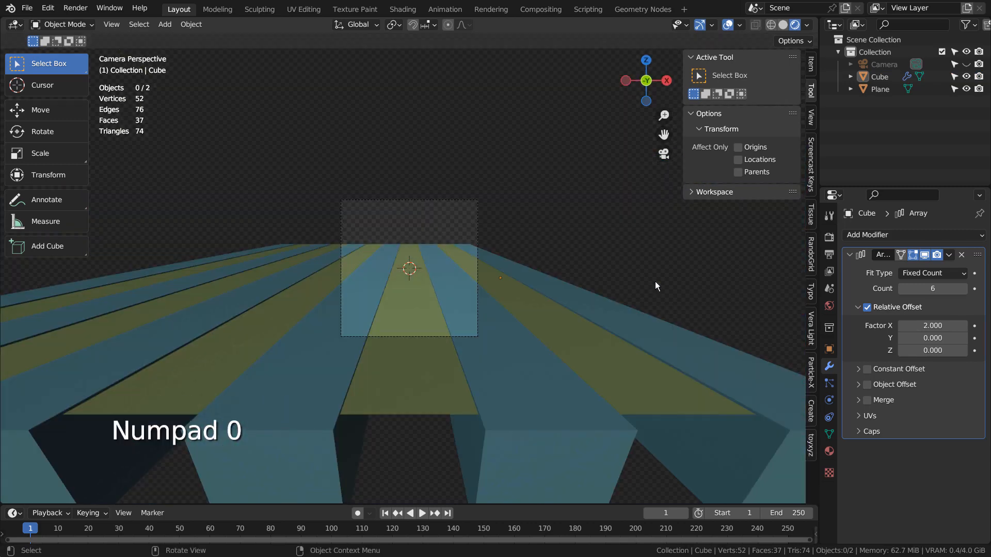
Select both the bars and the plane and lower them about 4.43 m along Z in camera view.
left_click(542, 238)
key("b")
left_click_drag(268, 202, 652, 299)
key("g")
key("z")
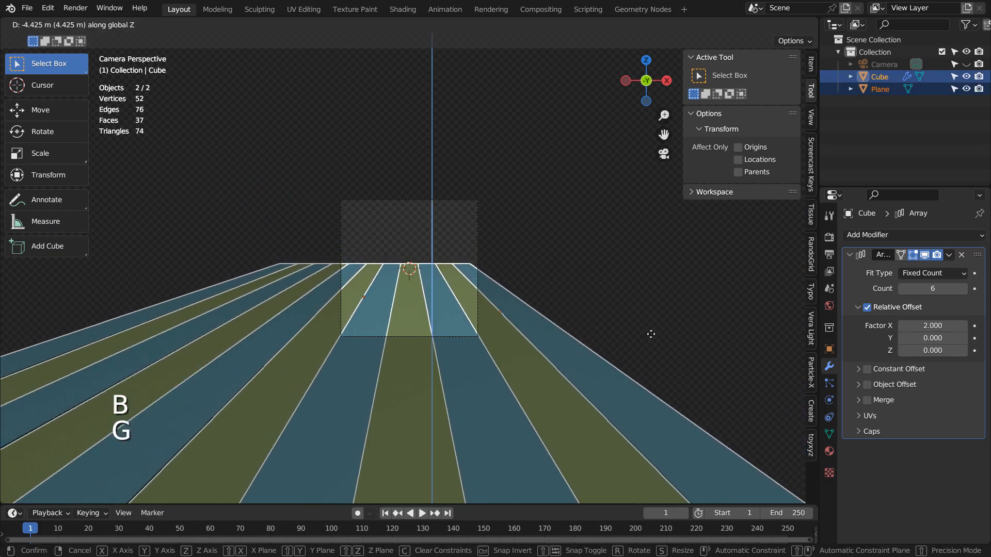
left_click(651, 334)
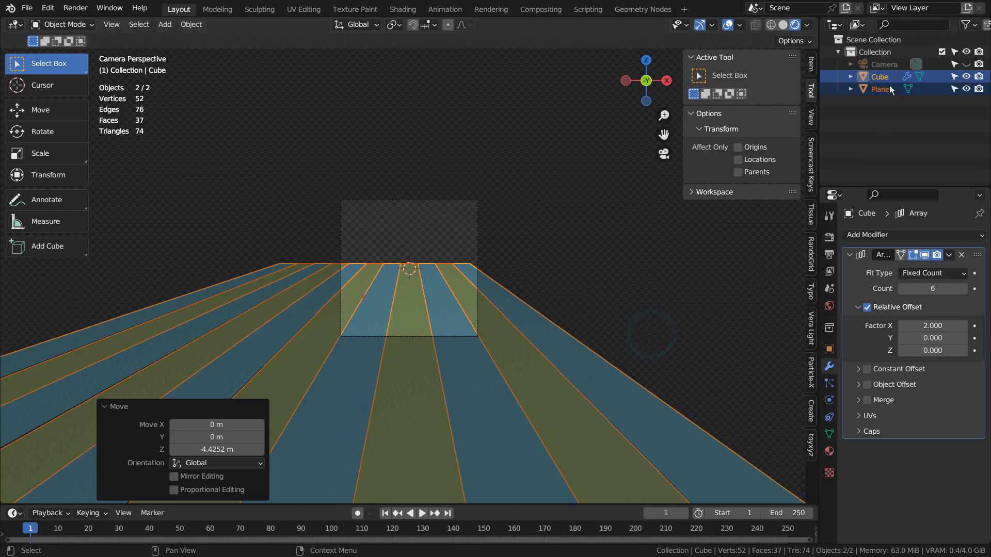
Set the camera's focal length to 10 mm.
left_click(884, 64)
left_click(829, 400)
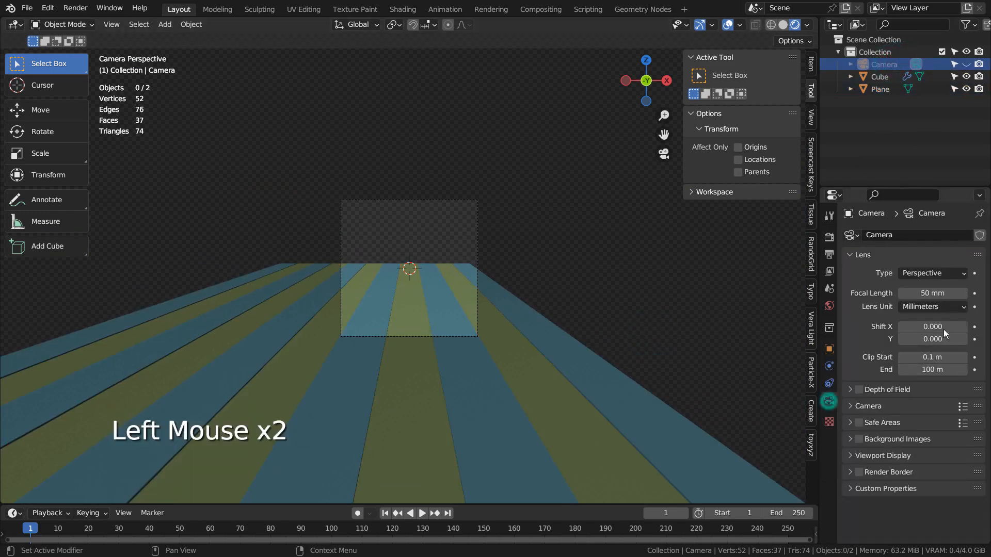
mouse_move(932, 293)
left_mouse_down()
mouse_move(945, 293)
mouse_move(924, 293)
left_mouse_up()
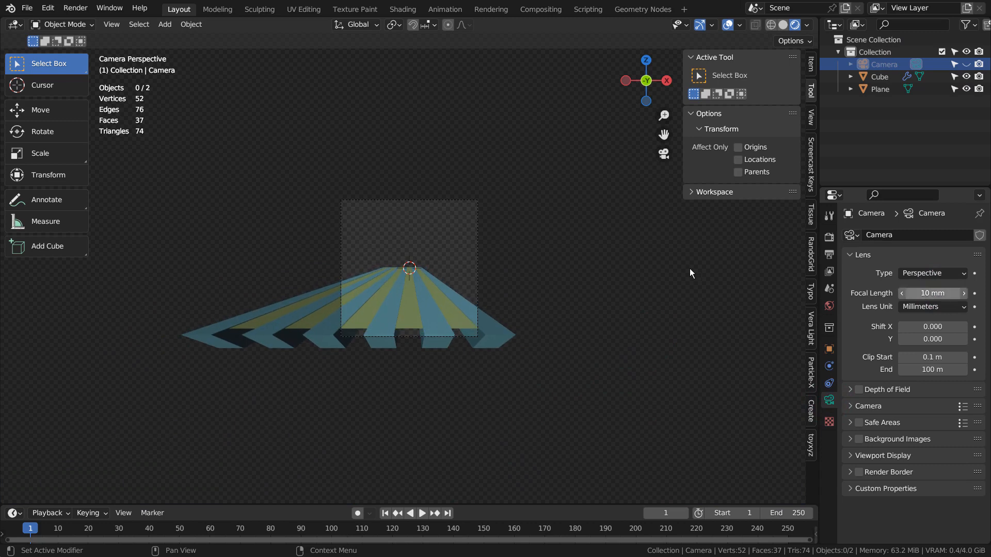
Move the bars and plane about 6.12 m along X and lower them along Z until the plane's near edge meets the frame's lower edge.
left_click(606, 274)
left_click_drag(168, 250, 627, 379)
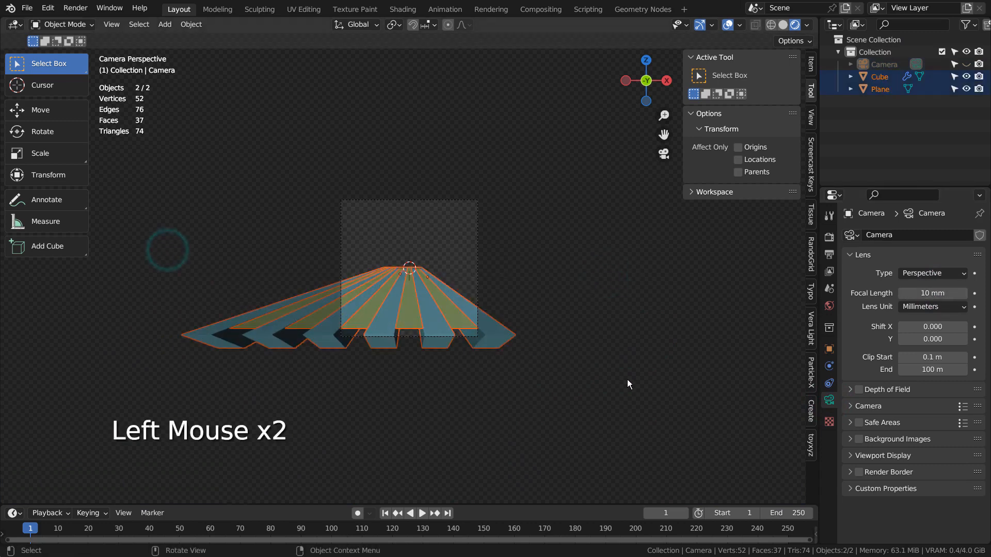
key("g")
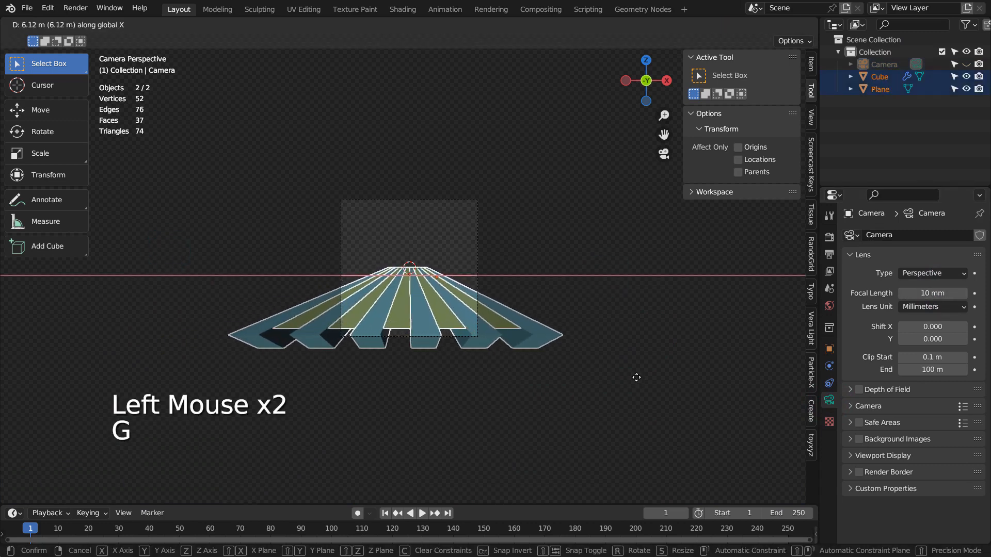
key("g")
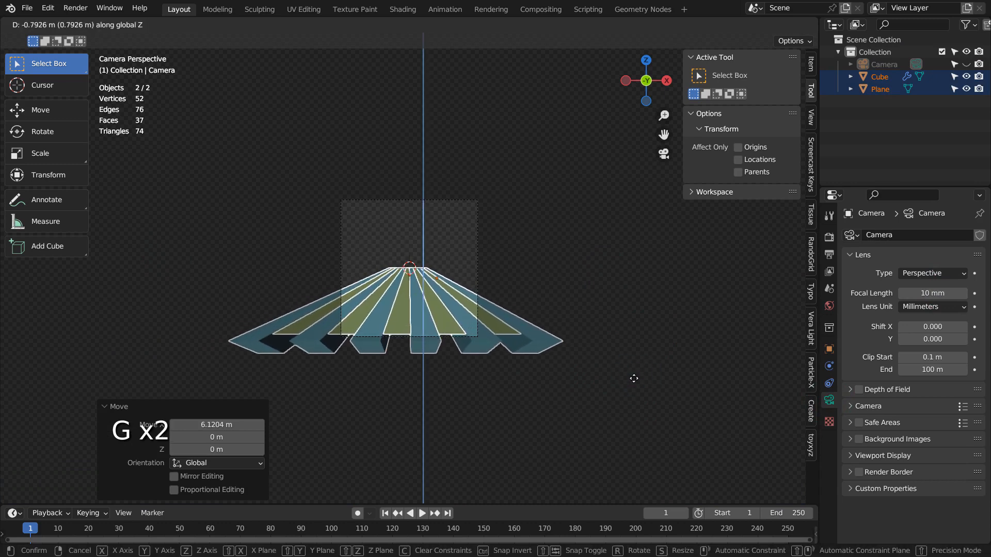
left_click(633, 378)
left_click(626, 294)
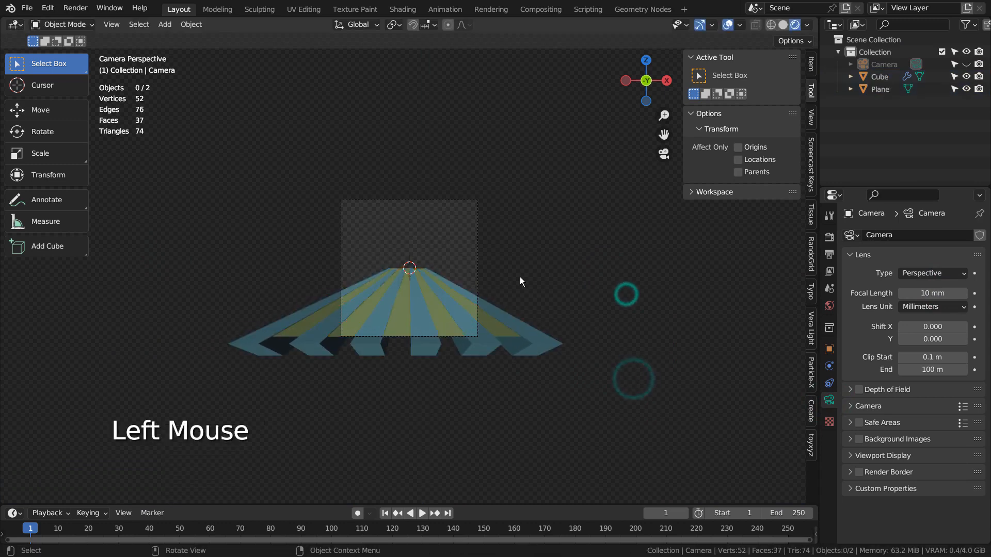
Shift the bars and plane about 1.59 m along X to centre a stripe in the camera frame, and save the file.
scroll(479, 288, "up", 5)
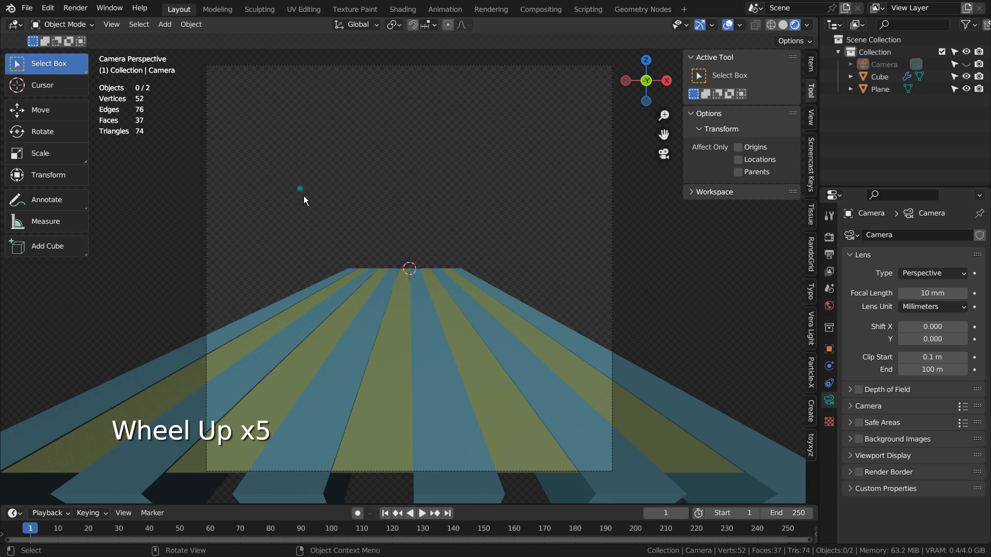
left_click_drag(304, 197, 490, 327)
key("g")
key("x")
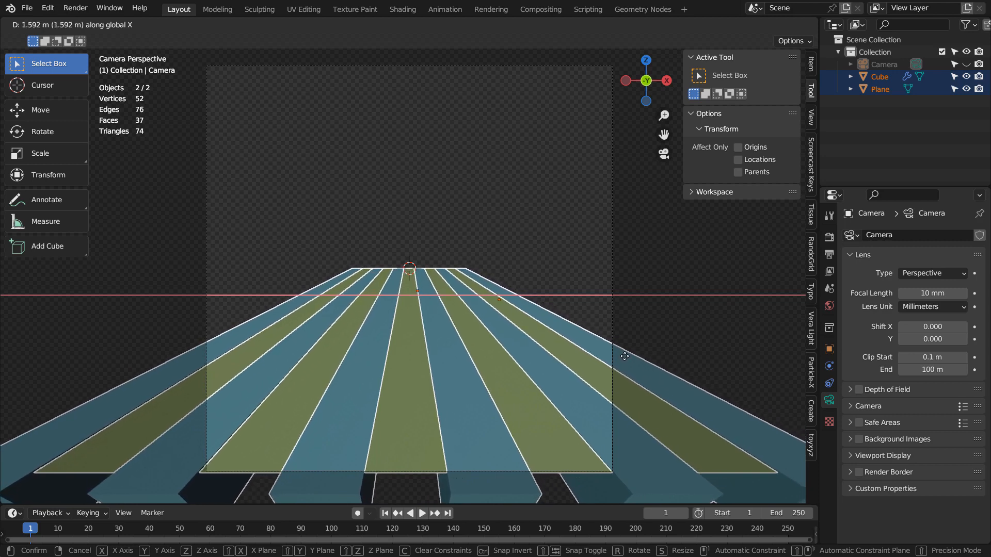
left_click(625, 356)
left_click(685, 224)
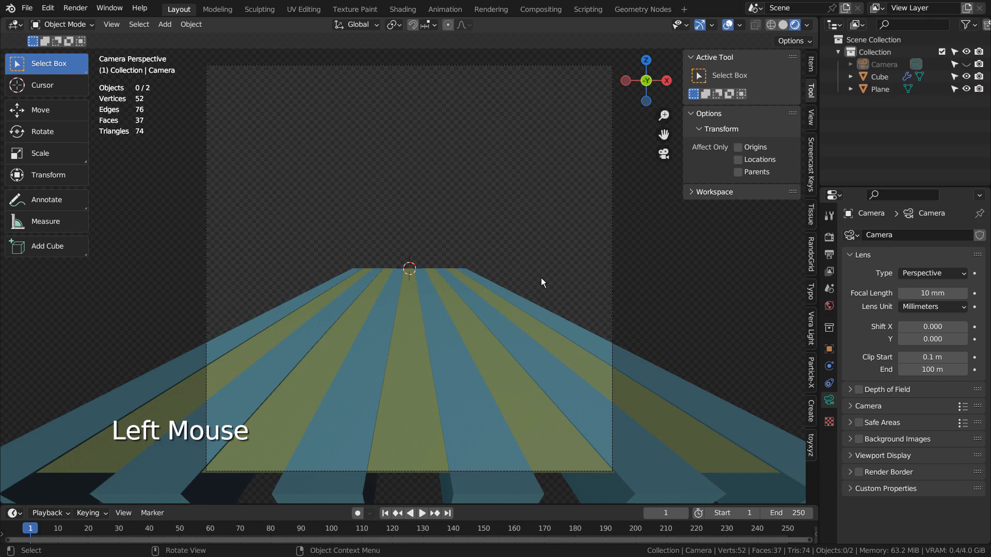
key("ctrl+s")
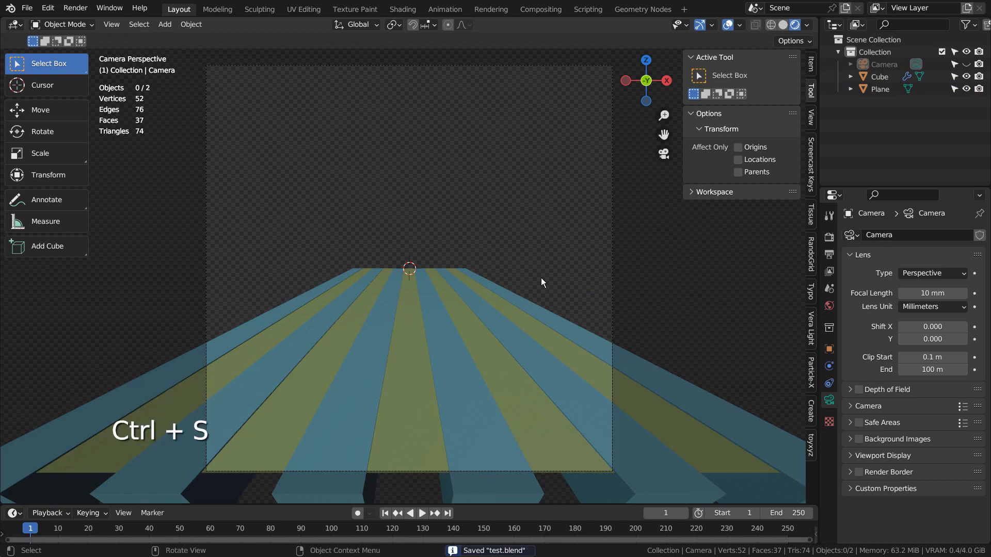
Review the render, output and compositing setup, and render the camera view as an image.
left_click(829, 237)
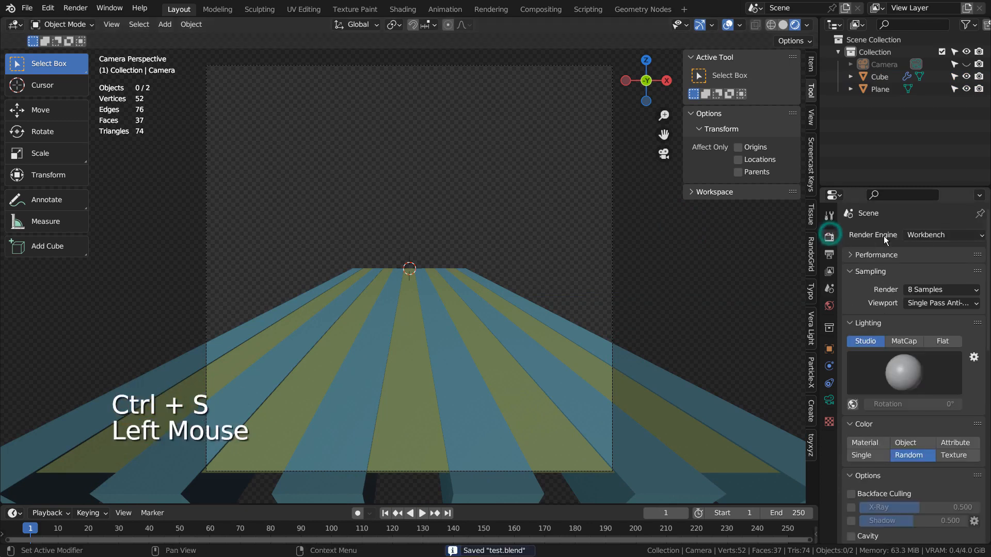
left_click(831, 254)
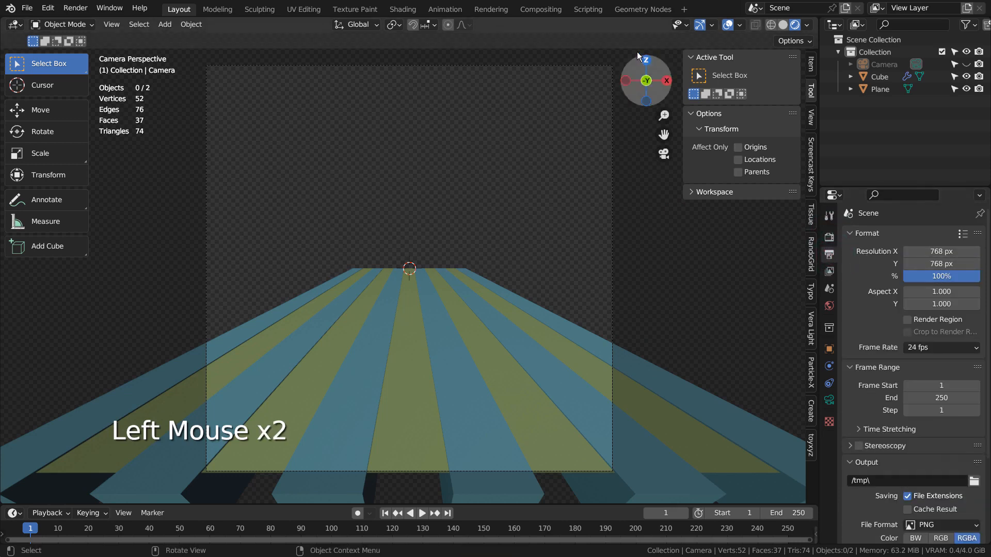
left_click(539, 9)
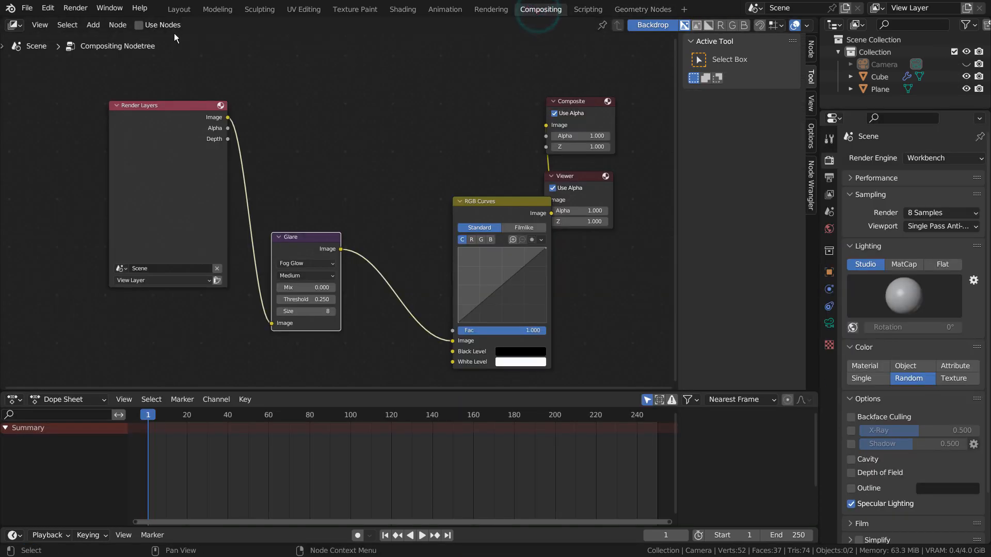
left_click(212, 9)
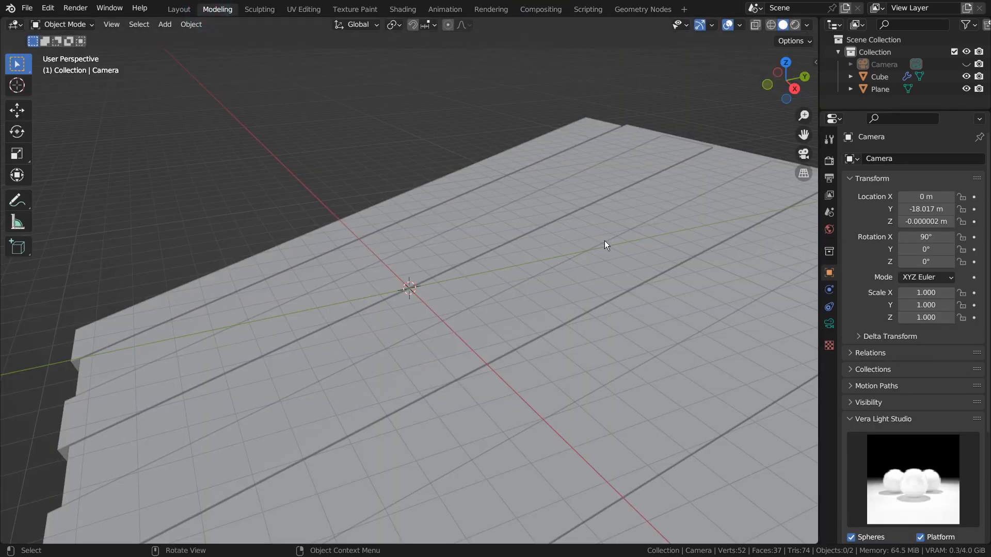
key("F12")
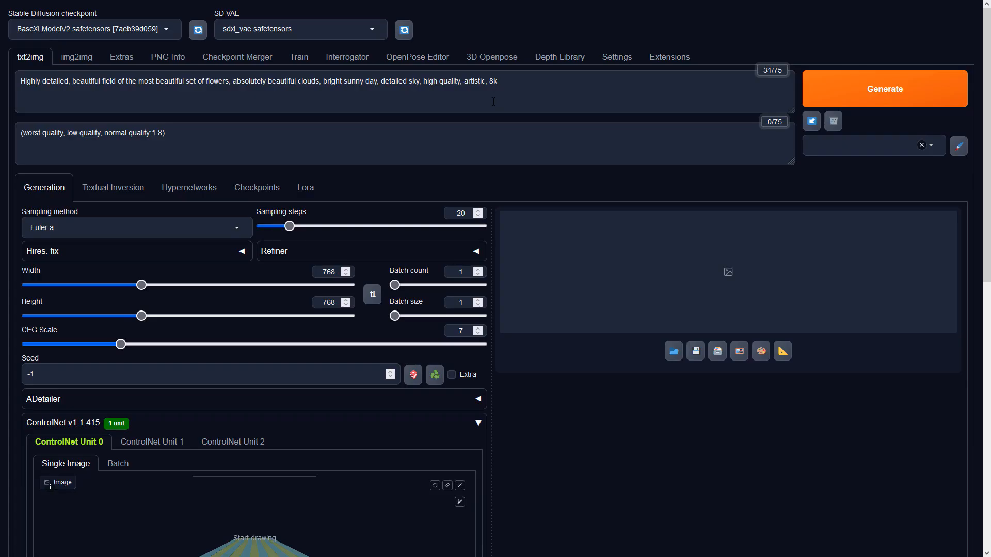
Set the first ControlNet unit to Depth with no preprocessor and the sai_xl_depth_256lora model.
scroll(493, 102, "down", 6)
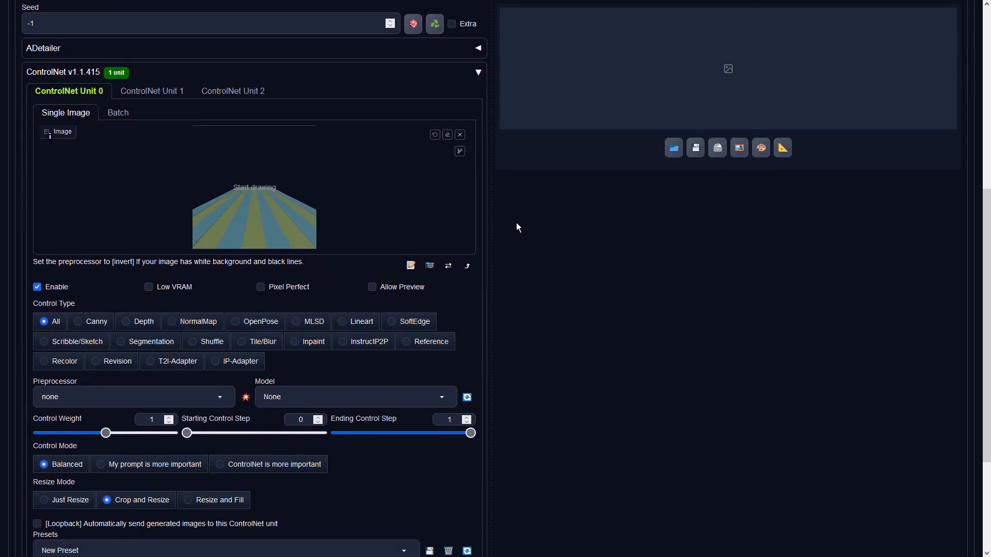
left_click(142, 323)
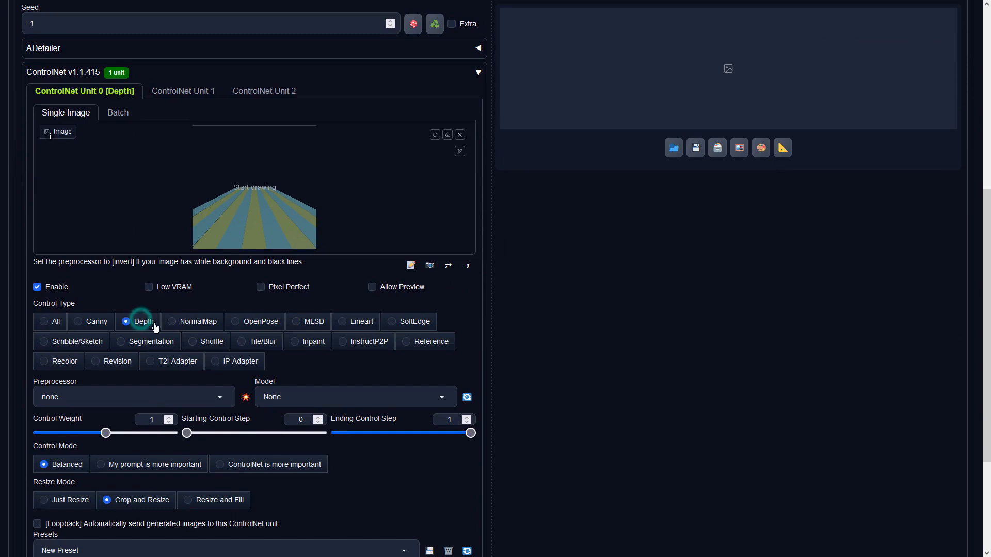
left_click(219, 398)
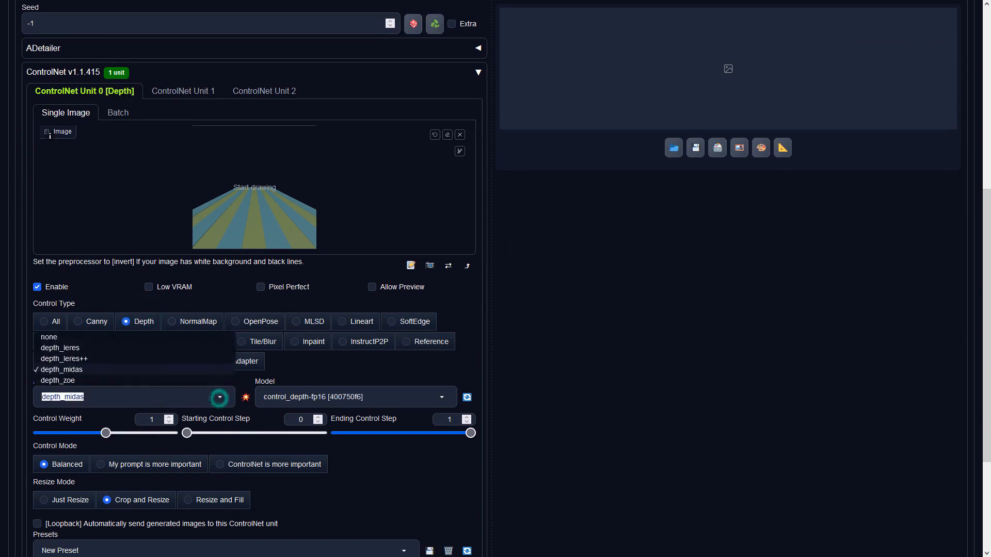
left_click(56, 339)
left_click(384, 407)
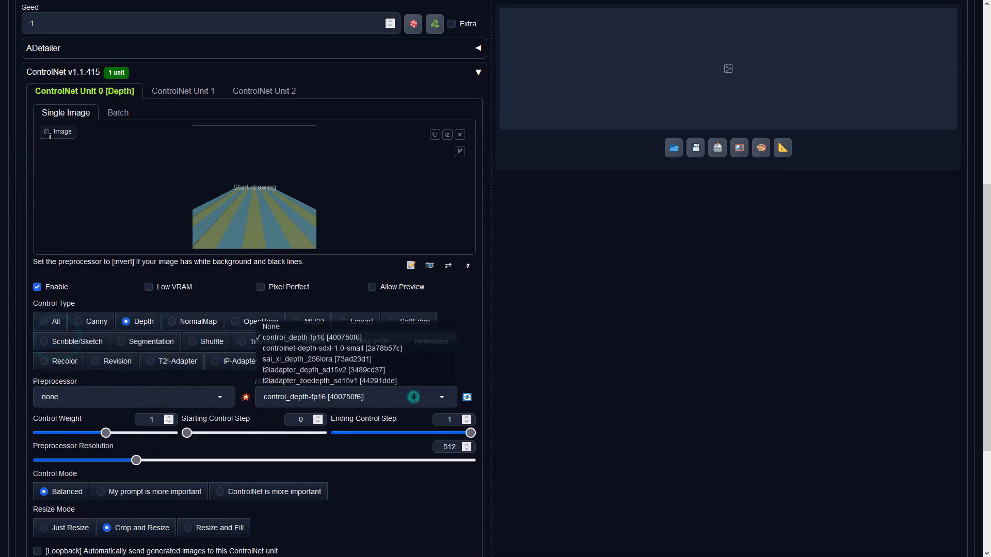
left_click(293, 361)
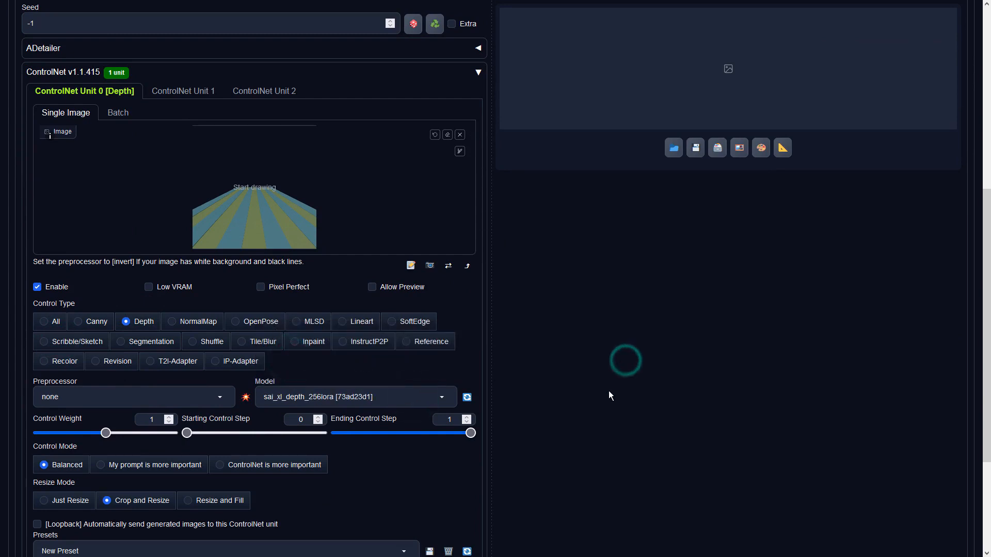
Generate the flower field from the text prompt and inspect the resulting image at full size.
scroll(610, 391, "up", 6)
scroll(615, 393, "up", 1)
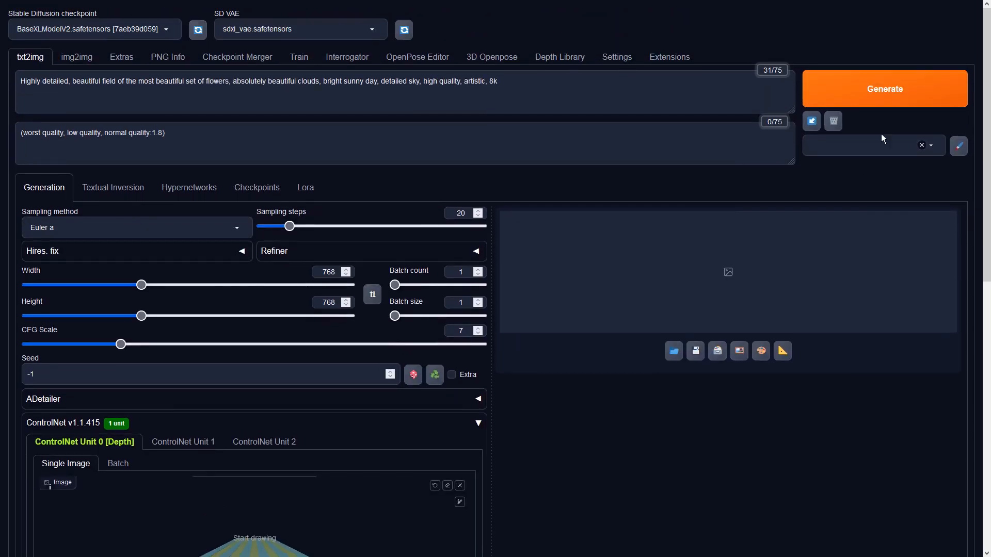
left_click(885, 96)
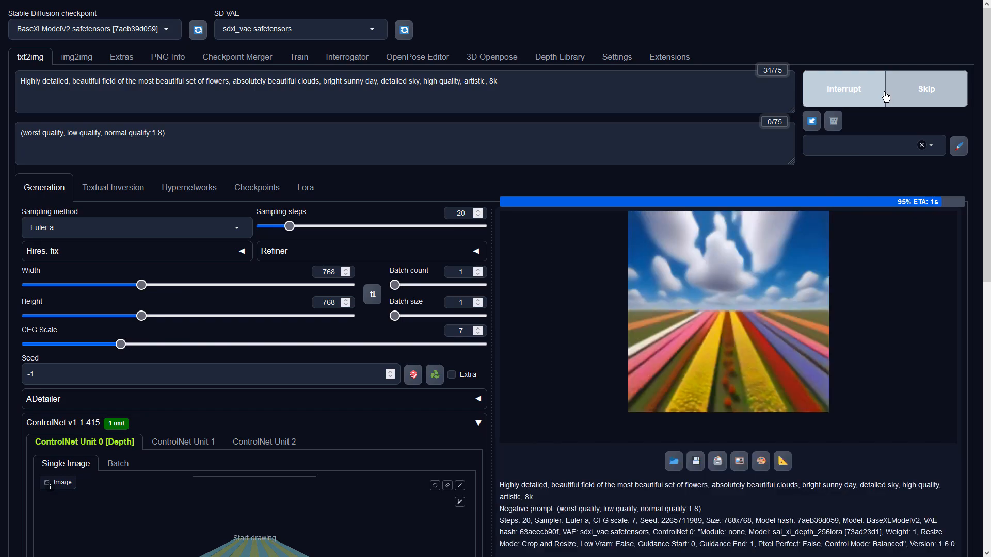
left_click(769, 308)
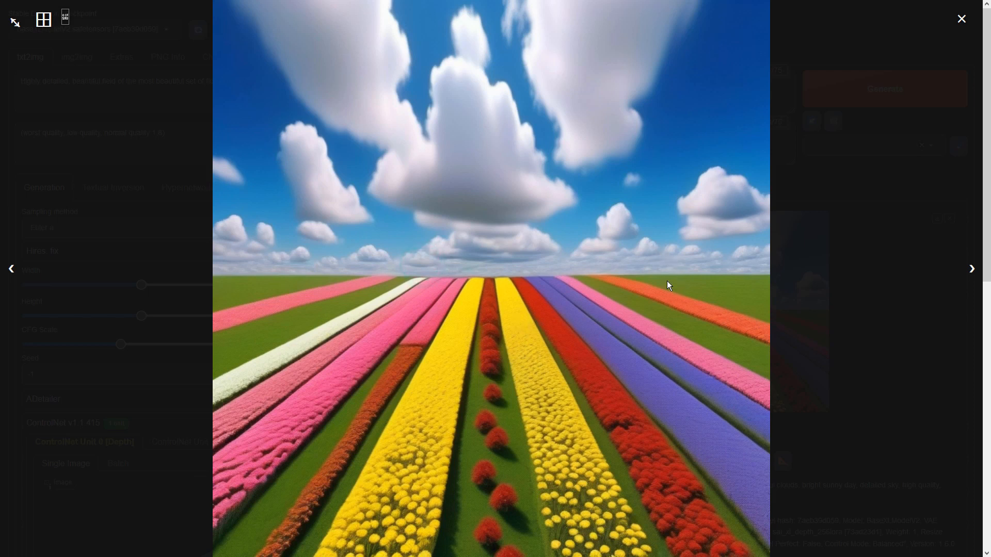
left_click(961, 19)
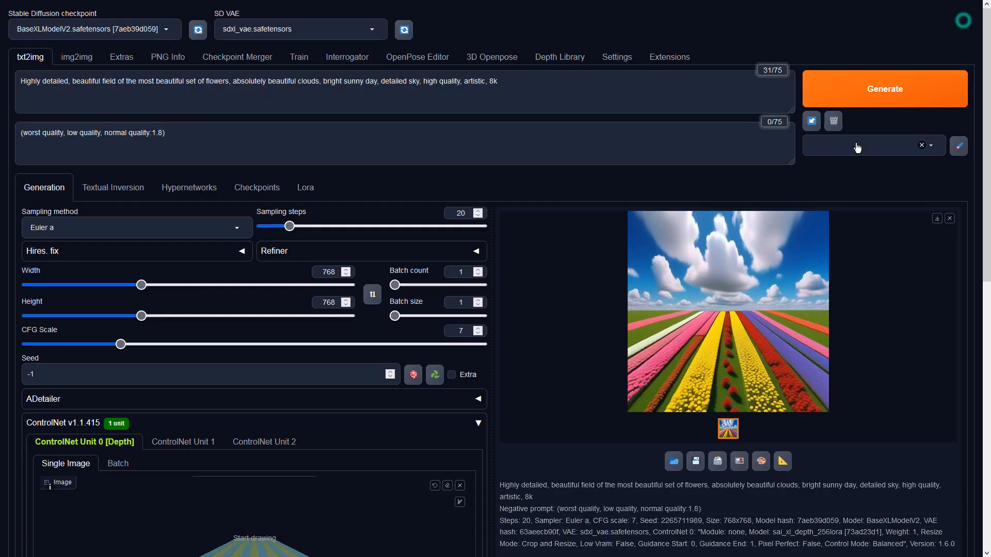
Send the generated striped flower field to img2img and set the denoising strength to 0.9.
left_click(739, 463)
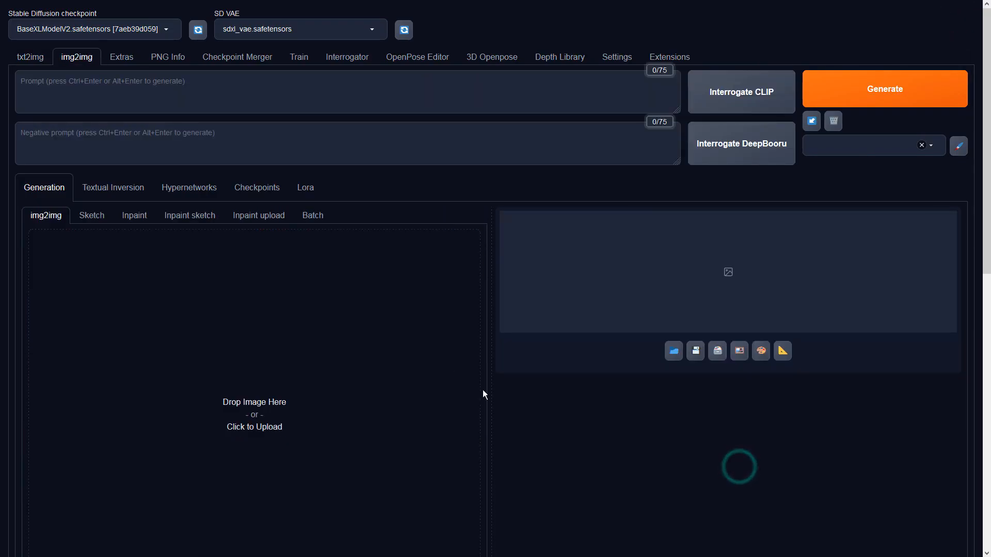
scroll(440, 366, "down", 5)
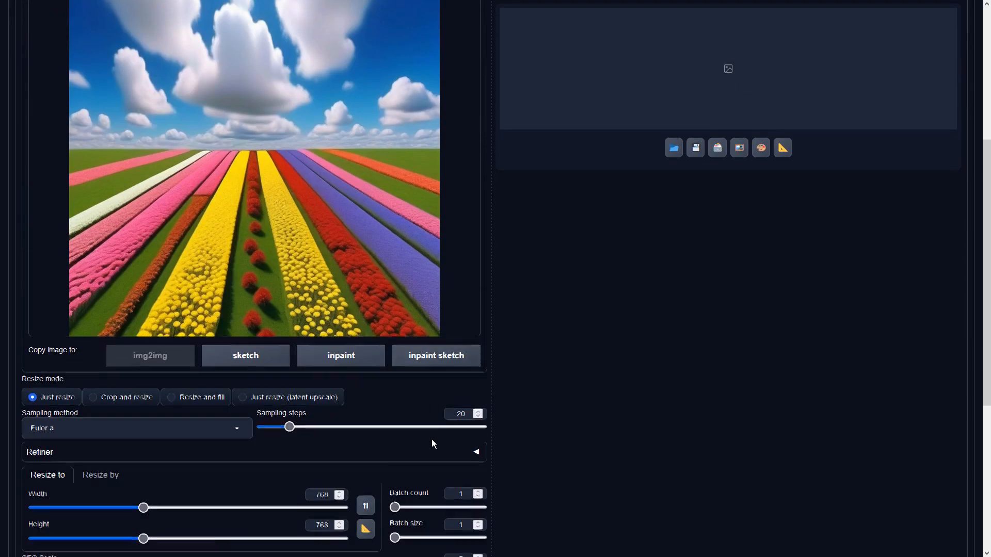
scroll(431, 439, "down", 3)
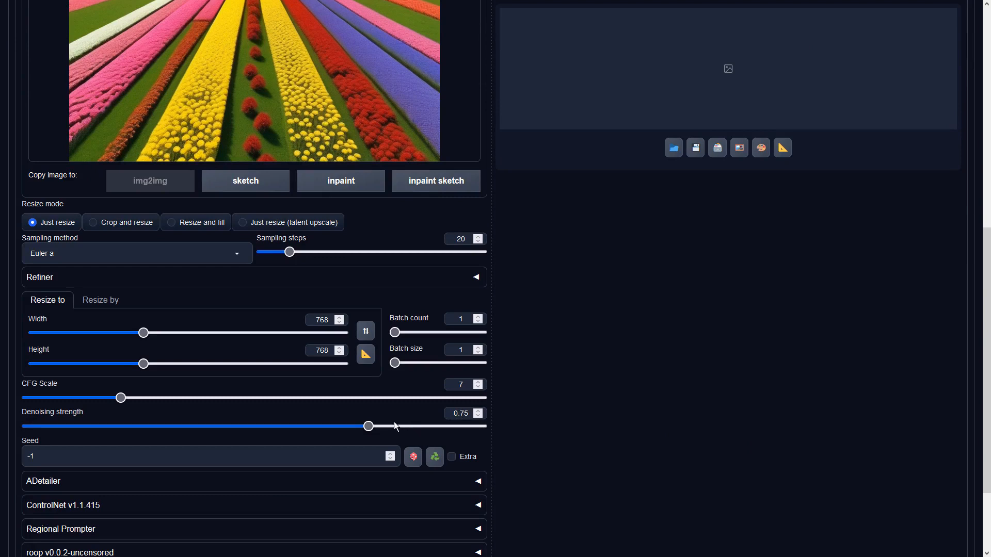
left_click_drag(364, 426, 437, 430)
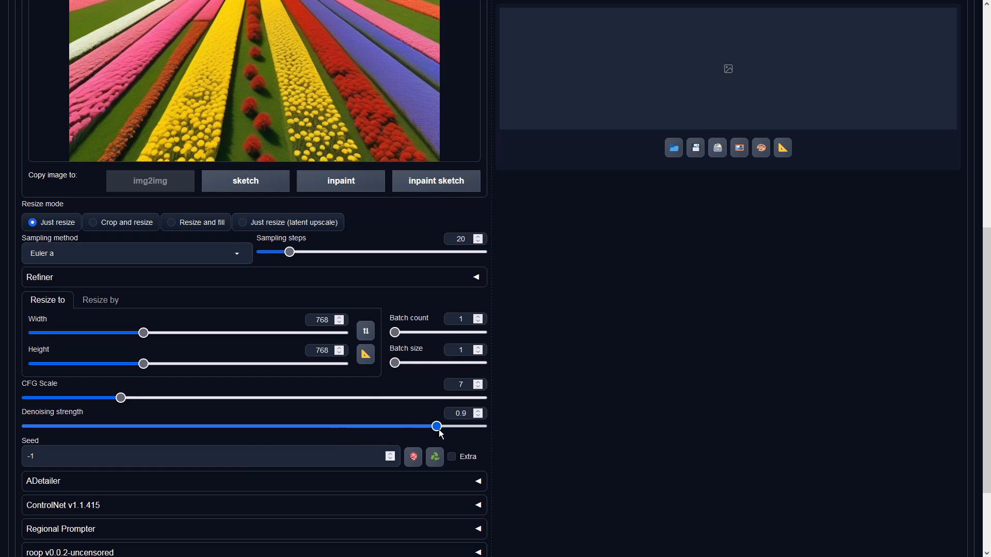
Generate an img2img variation of the striped flower field and inspect it at full size.
scroll(665, 400, "up", 8)
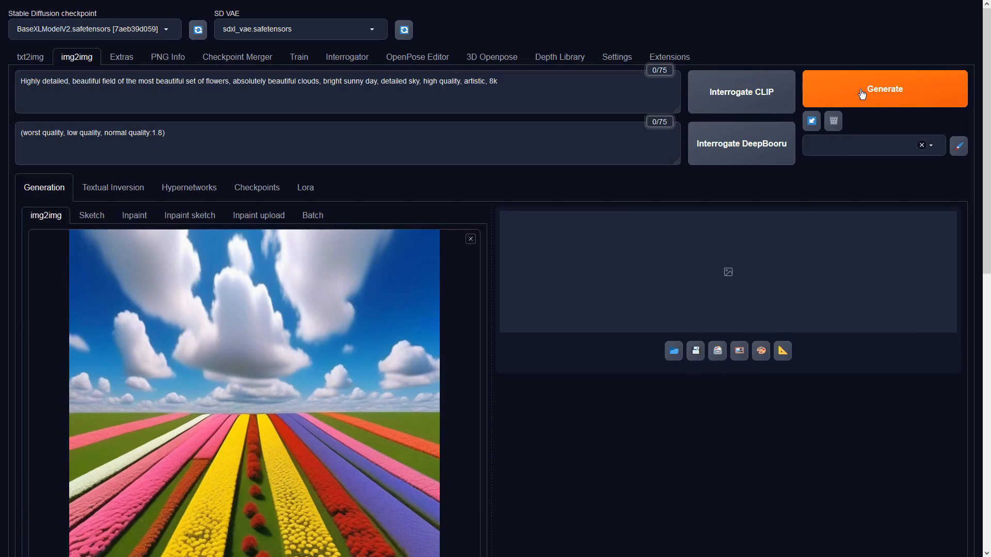
left_click(862, 88)
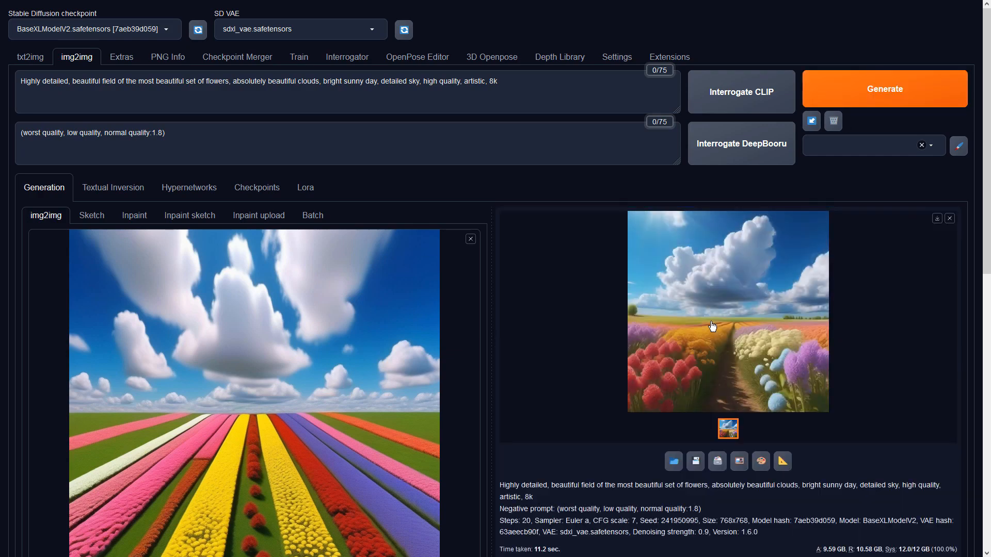
left_click(710, 321)
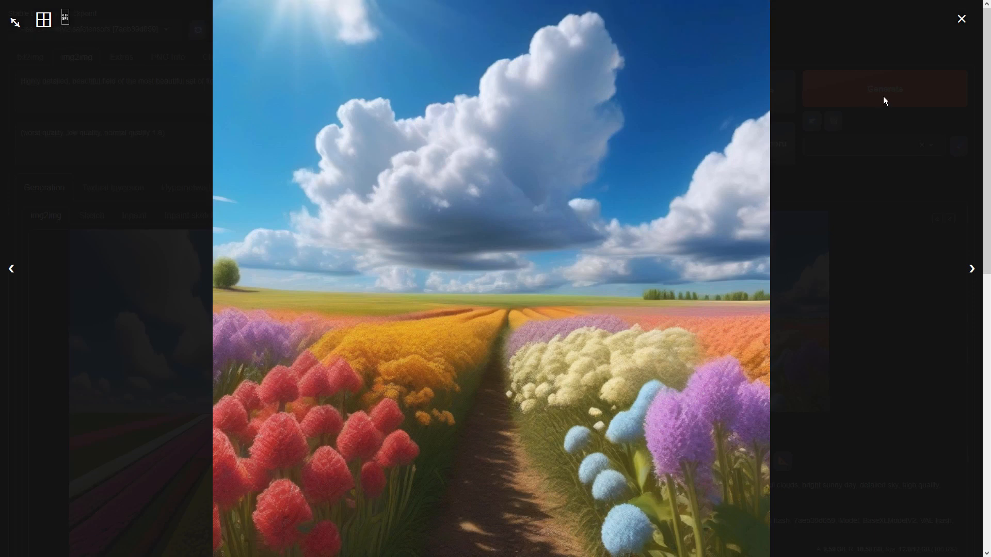
left_click(961, 18)
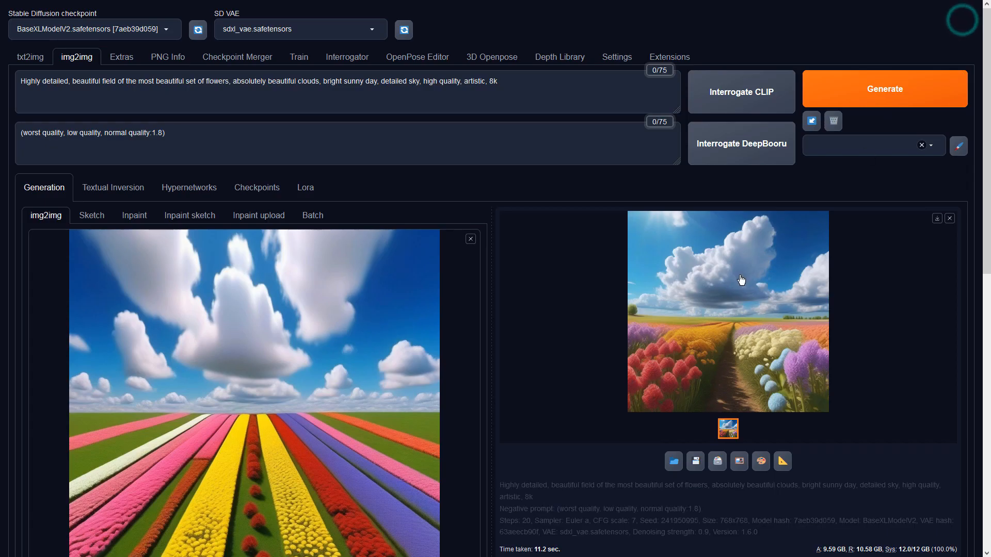
Use the new variation as the img2img source, generate again, and inspect the result at full size.
left_click(740, 463)
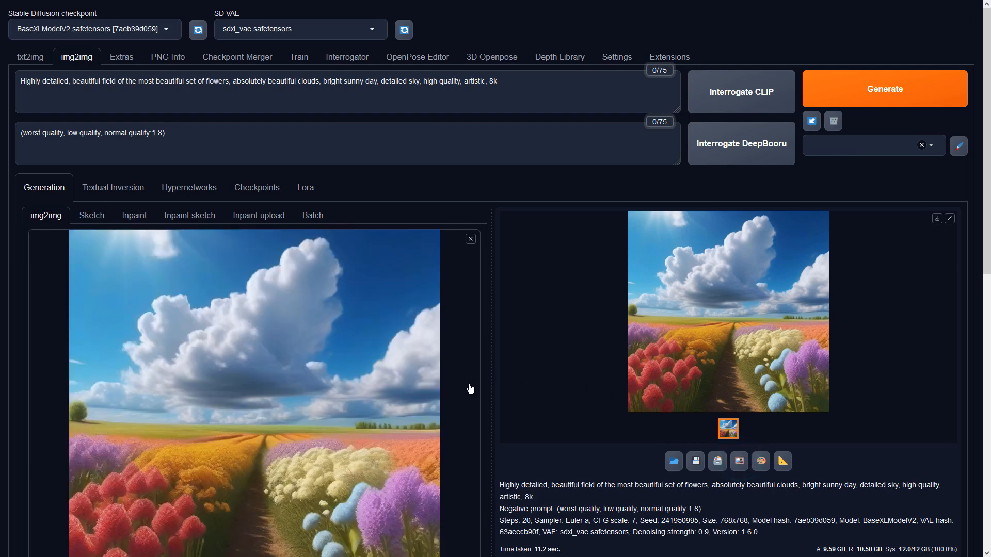
scroll(470, 389, "down", 2)
scroll(469, 389, "up", 2)
left_click(550, 88)
left_click(861, 88)
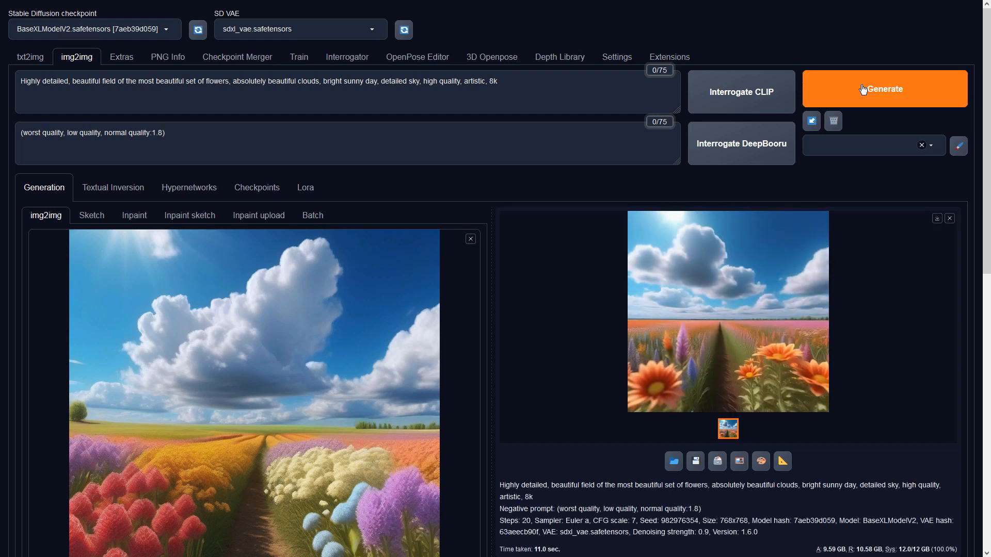
left_click(711, 262)
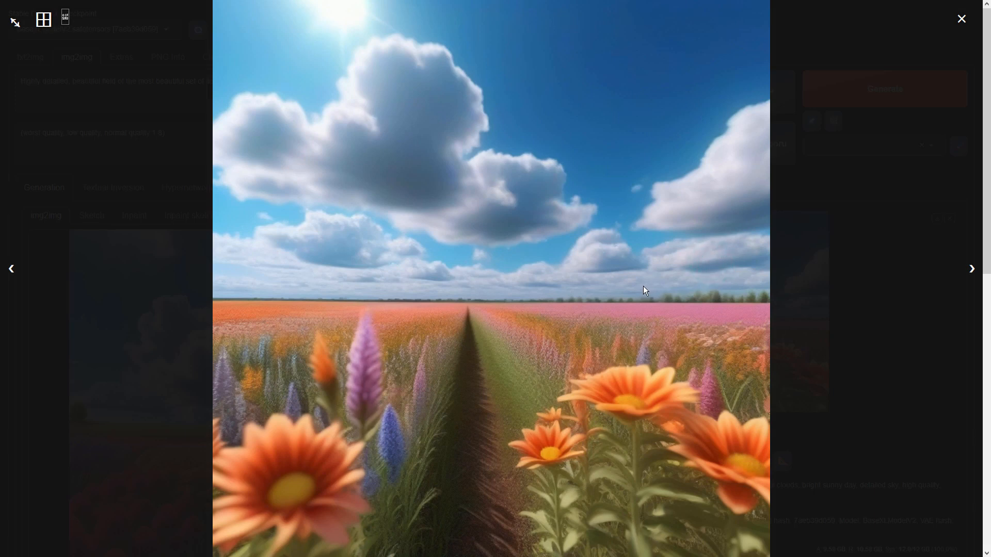
left_click(961, 18)
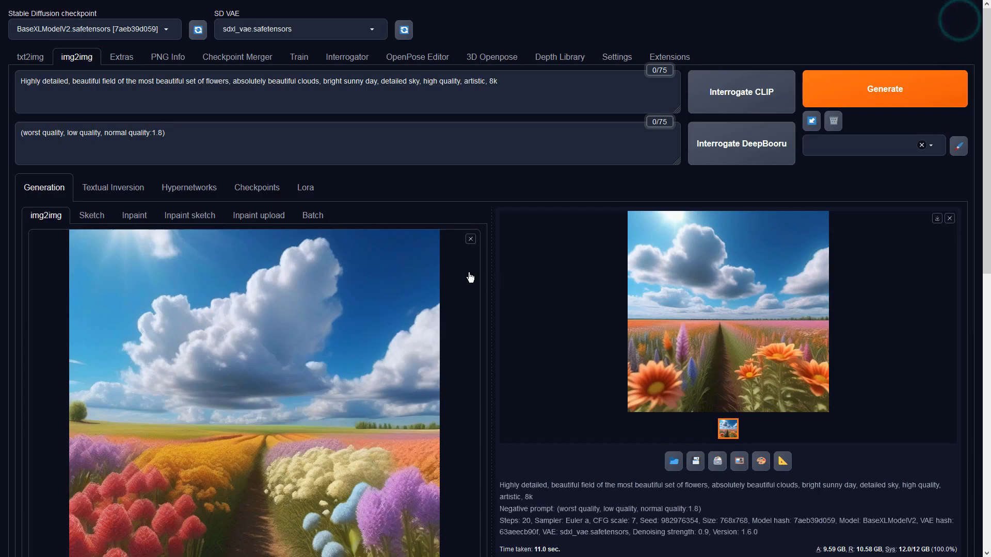
Set the sampling method to DPM++ 3M SDE Karras, the sampling steps to 40 and the batch count to 2.
scroll(470, 278, "down", 10)
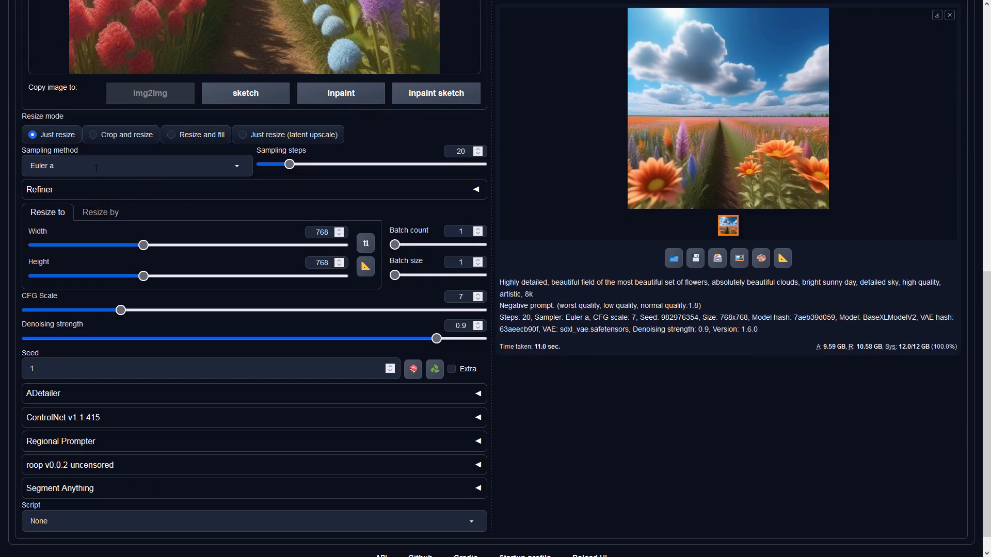
left_click(98, 166)
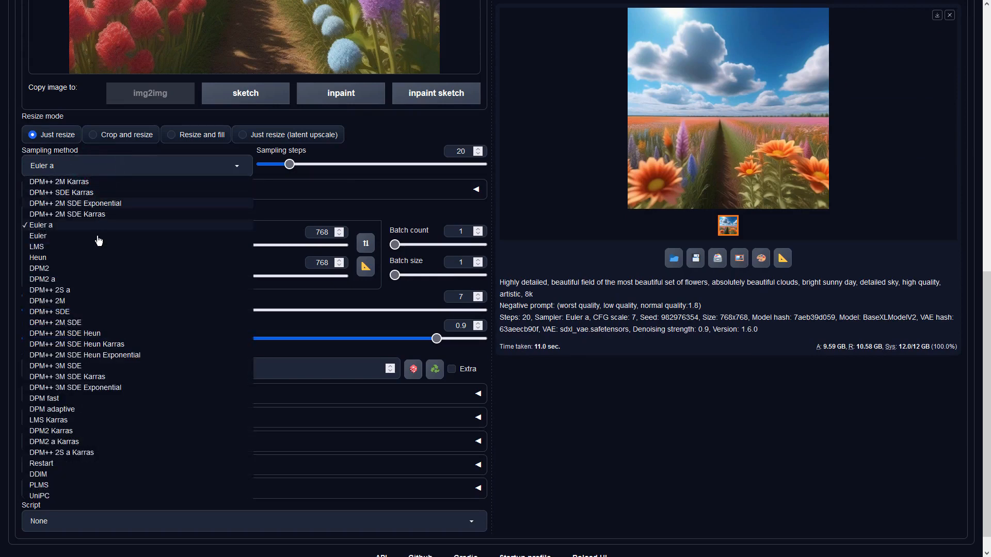
left_click(95, 380)
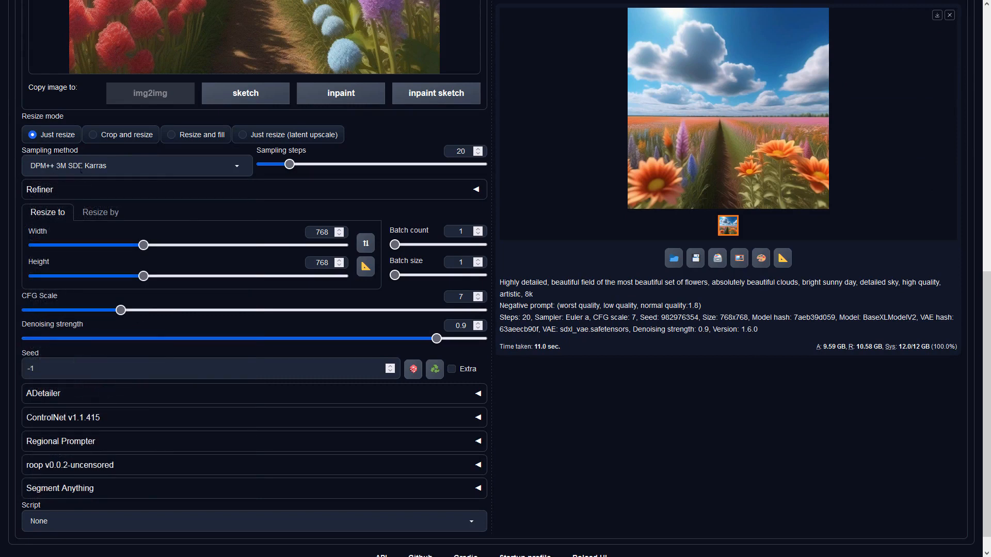
left_click(460, 151)
type("40")
left_click(479, 228)
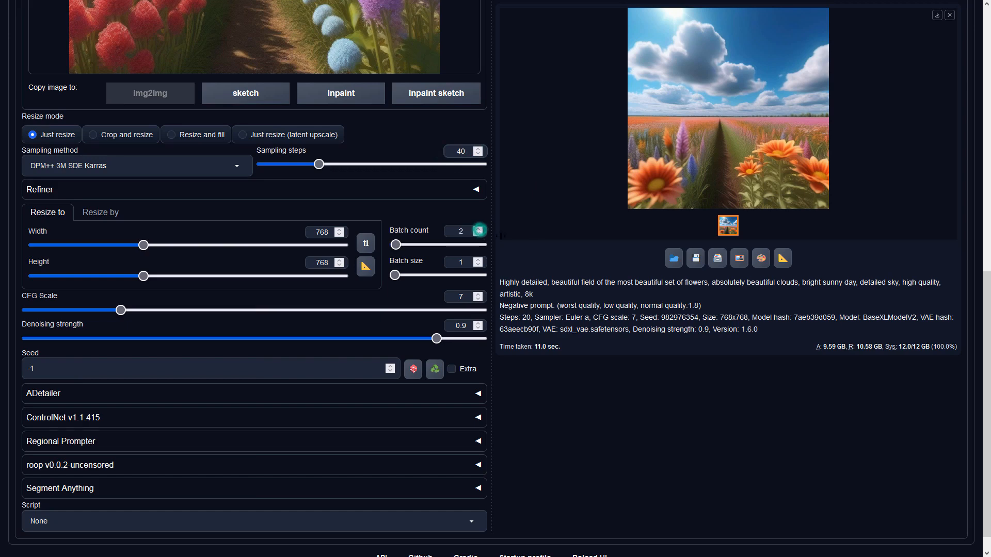
Generate the two-image batch and inspect both images at full size.
scroll(619, 336, "up", 10)
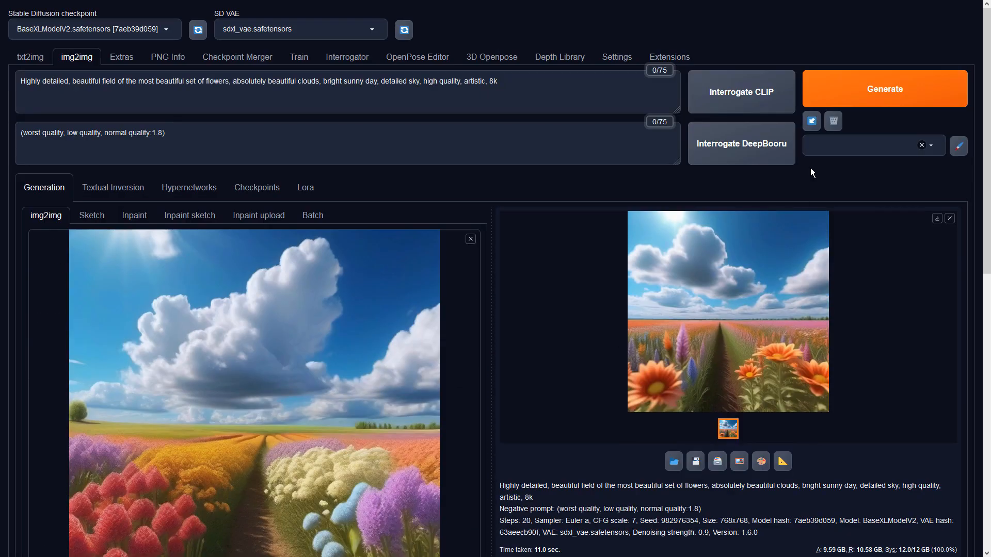
left_click(820, 94)
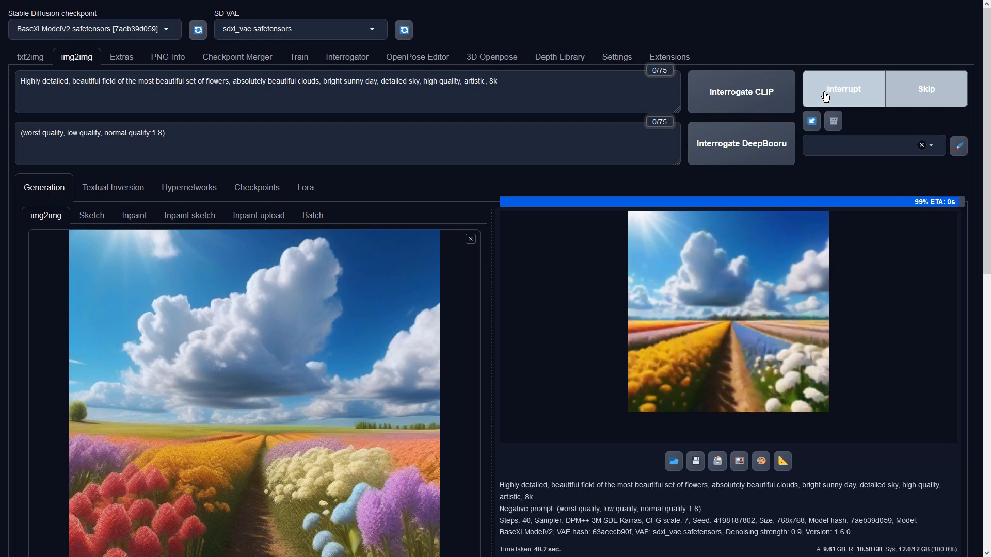
left_click(695, 262)
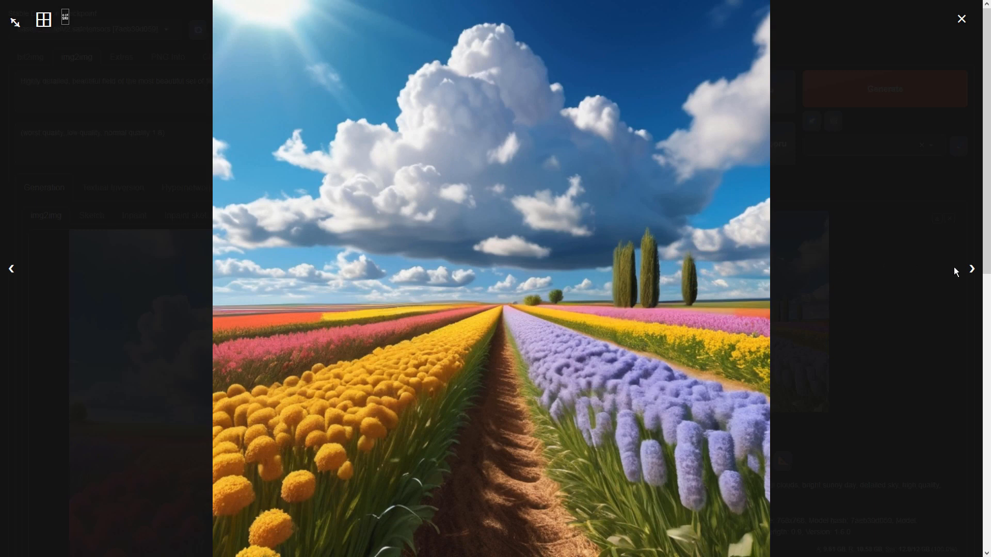
left_click(970, 269)
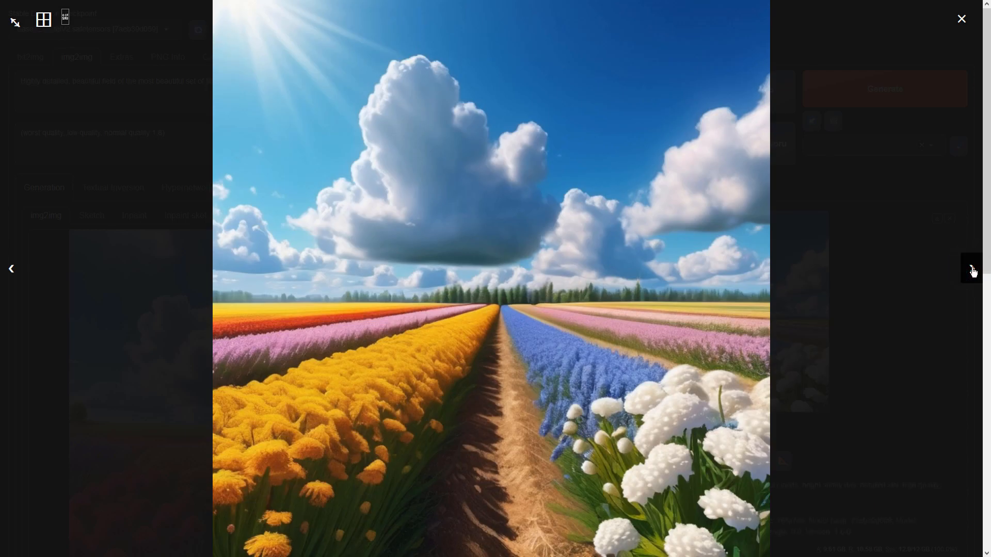
left_click(962, 19)
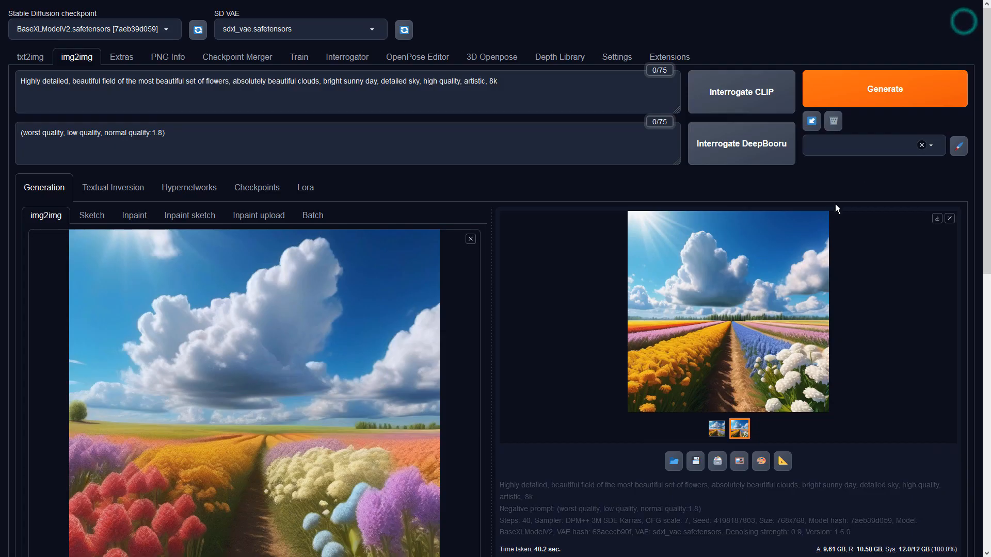
Send the batch's first image, the field with the tall cypress trees, to img2img as the new source.
scroll(600, 316, "down", 3)
left_click(716, 297)
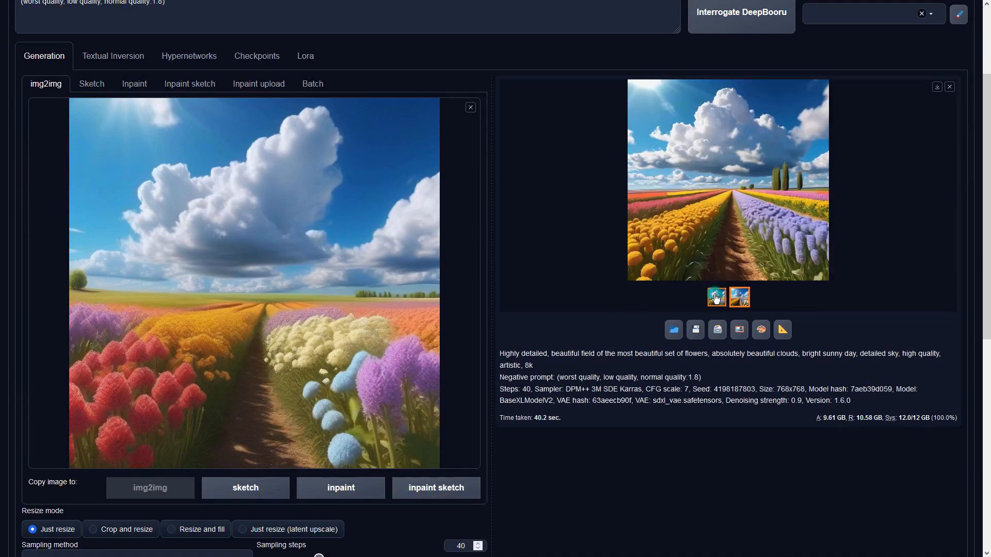
left_click(738, 333)
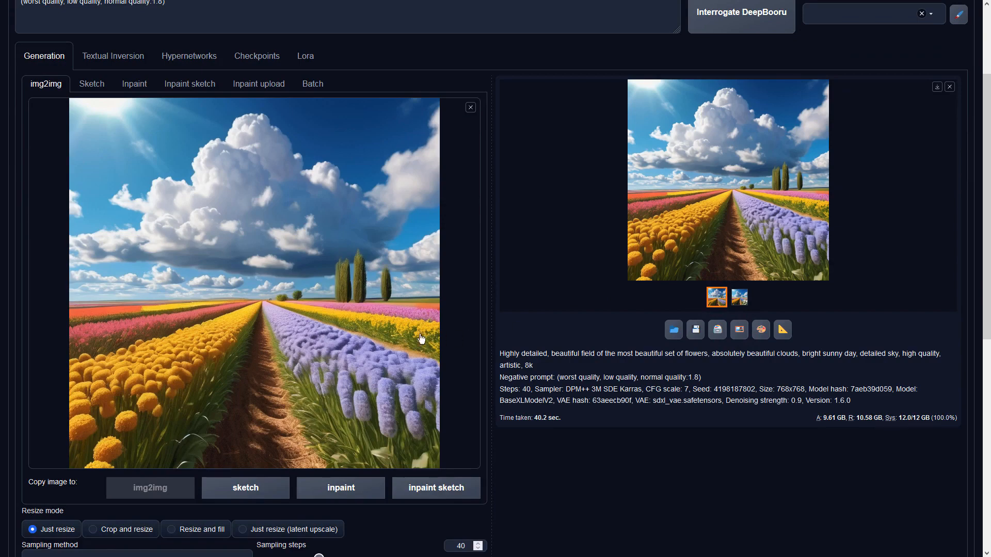
Generate another two-image batch from the cypress tree image and compare both results at full size.
scroll(519, 315, "up", 3)
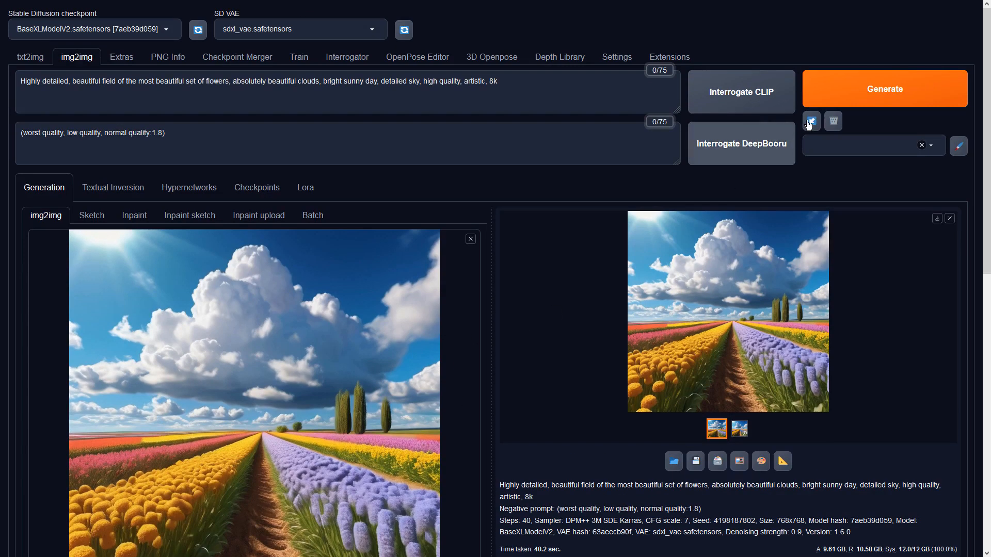
left_click(837, 94)
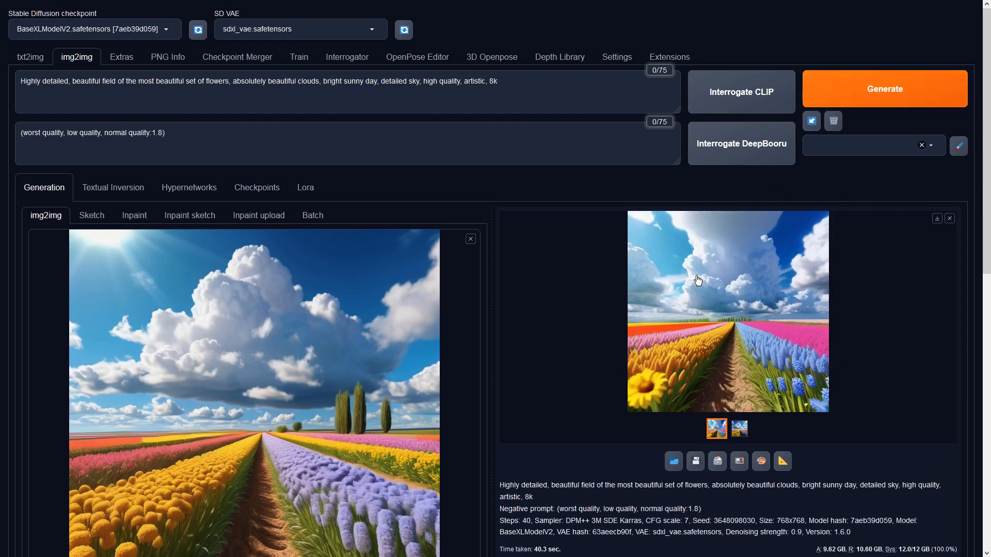
left_click(696, 277)
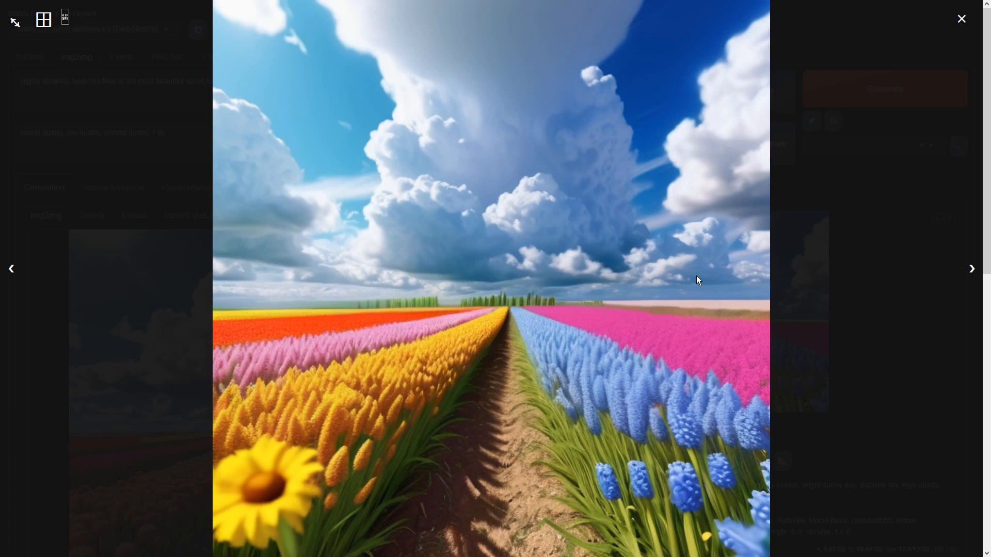
left_click(970, 268)
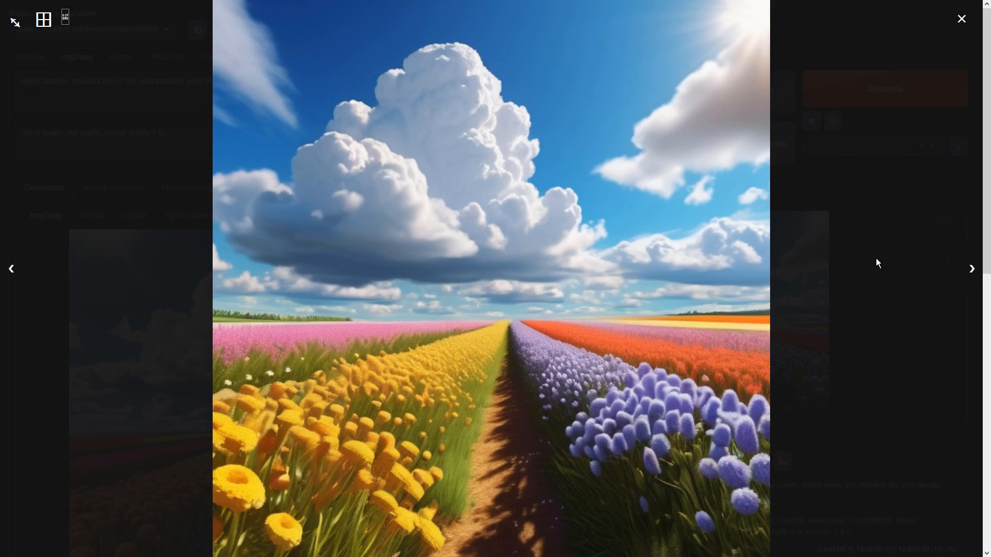